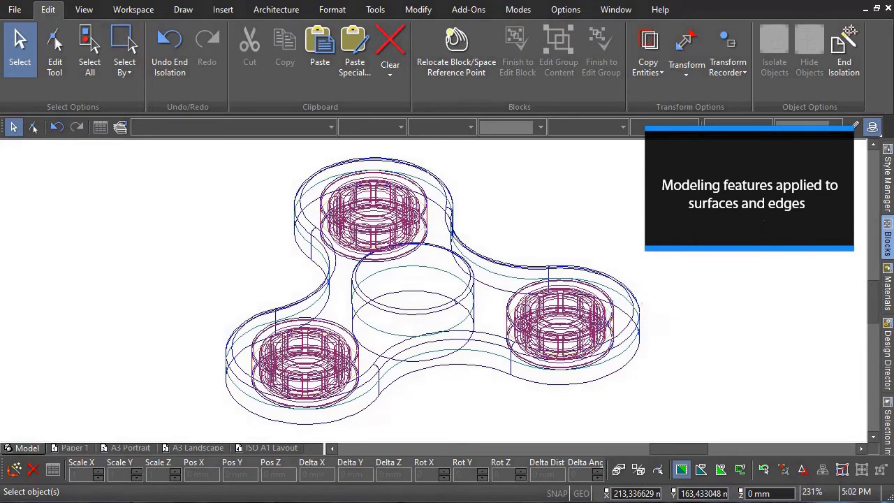
scroll(485, 253, down, 2)
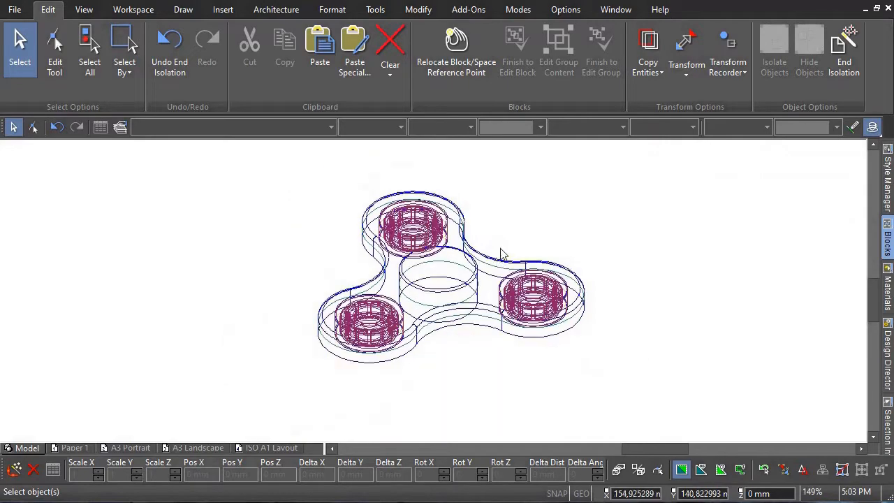
shift+middle_drag(513, 253, 509, 315)
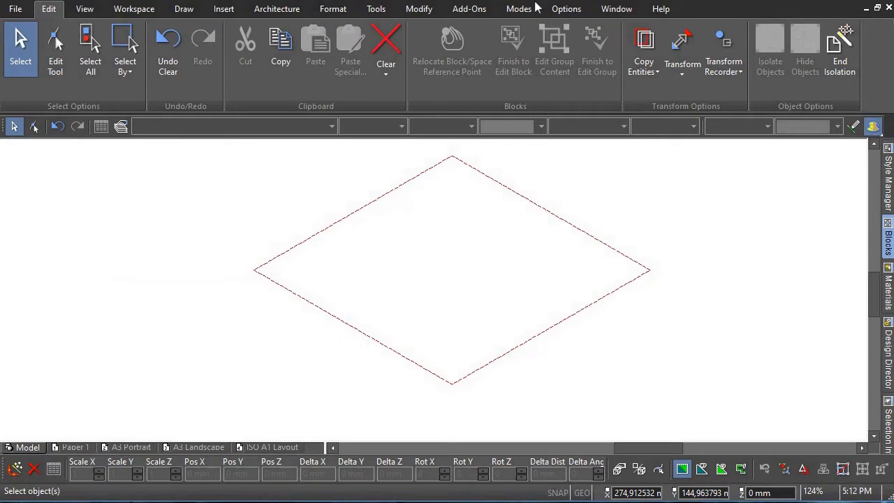
Step: Insert the Model block into the empty drawing and display it in the south-east isometric view
click(887, 237)
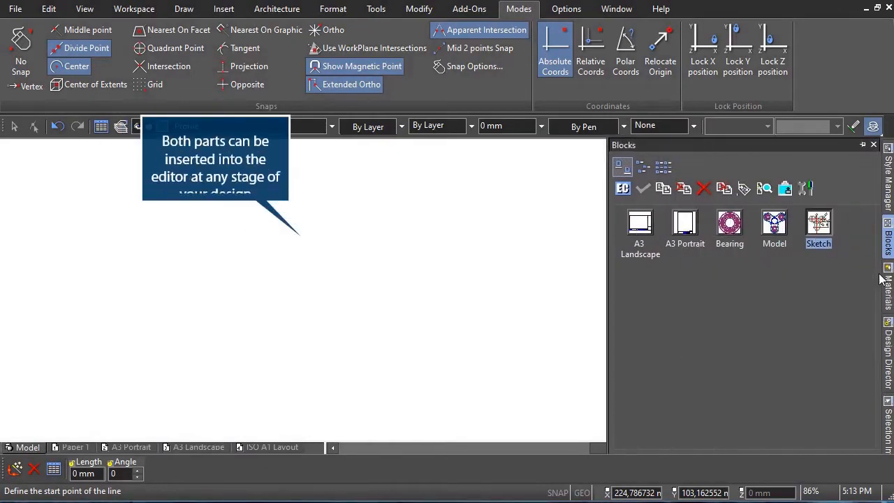
drag(773, 223, 389, 273)
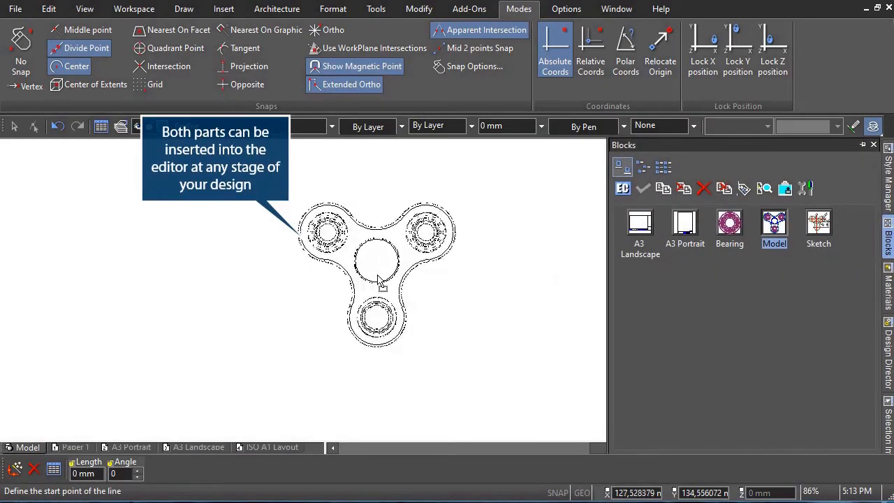
click(498, 244)
right_click(498, 237)
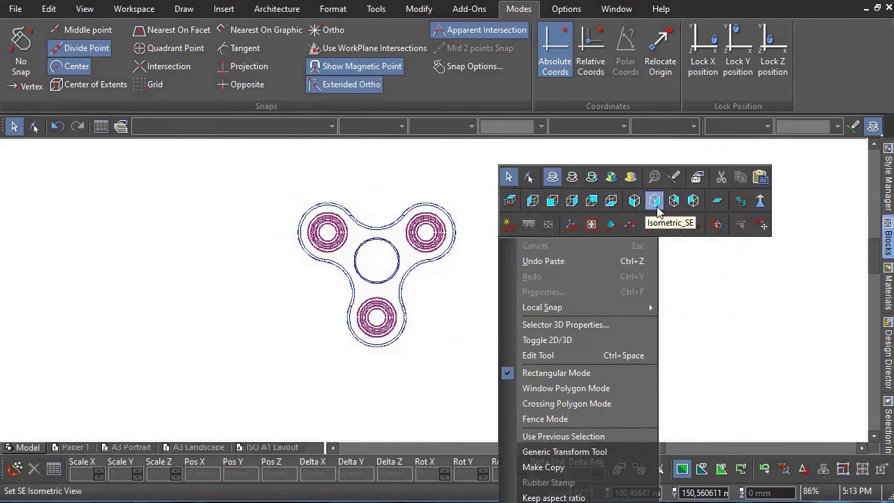
click(657, 211)
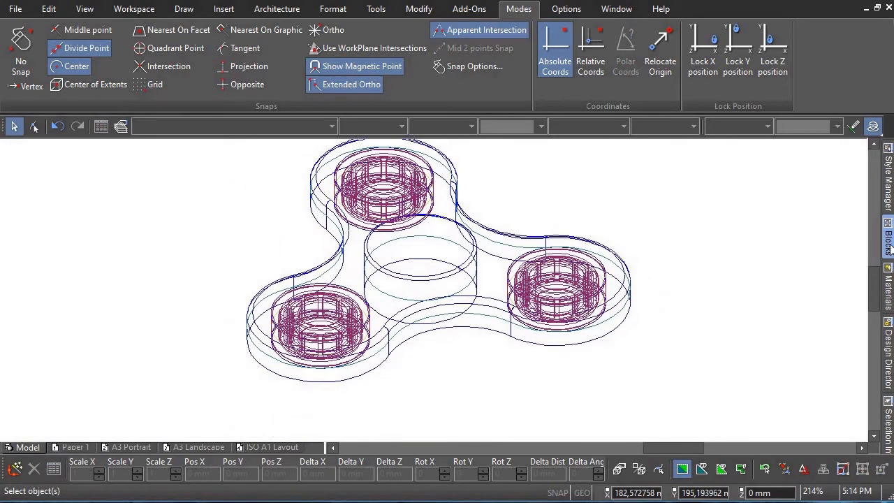
Step: Insert the Bearing block into the empty space beside the spinner model
mouse_move(889, 250)
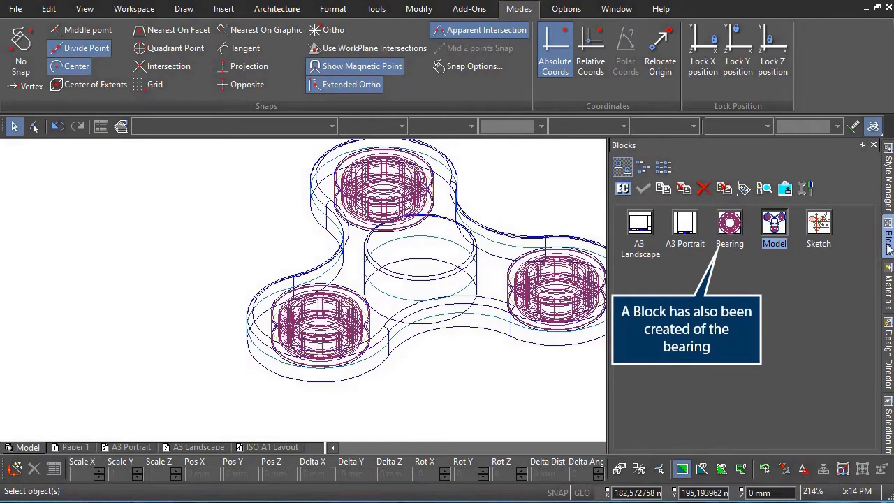
mouse_move(728, 223)
mouse_down()
mouse_move(554, 261)
mouse_move(208, 235)
mouse_up()
click(165, 333)
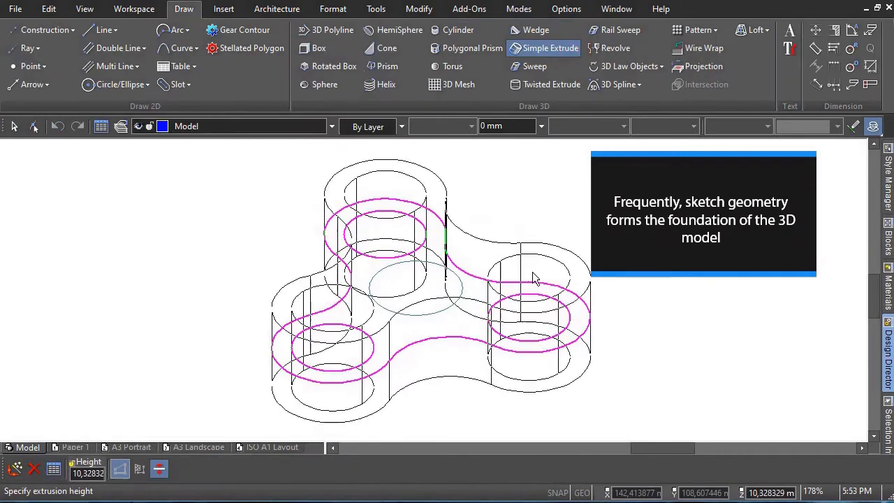
Step: Extrude the three-lobed sketch profile with its three circular holes to a height of about 10.3 mm
click(531, 272)
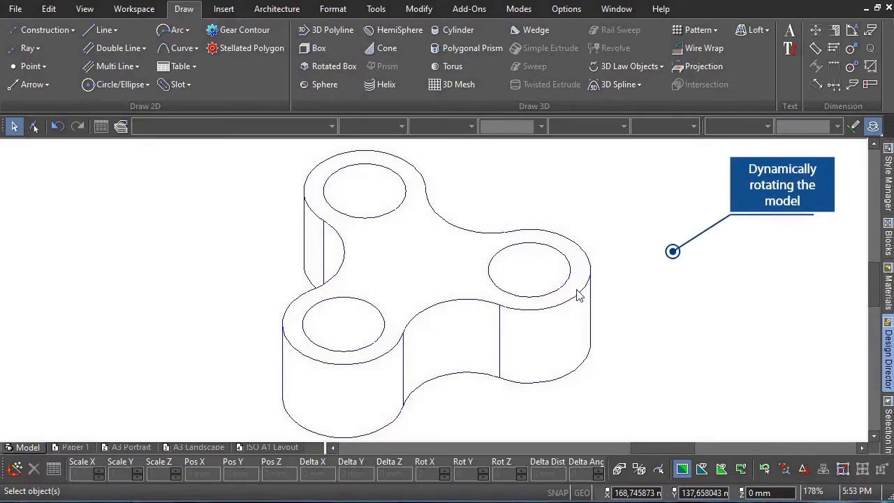
scroll(563, 283, down, 1)
middle_drag(431, 302, 409, 214)
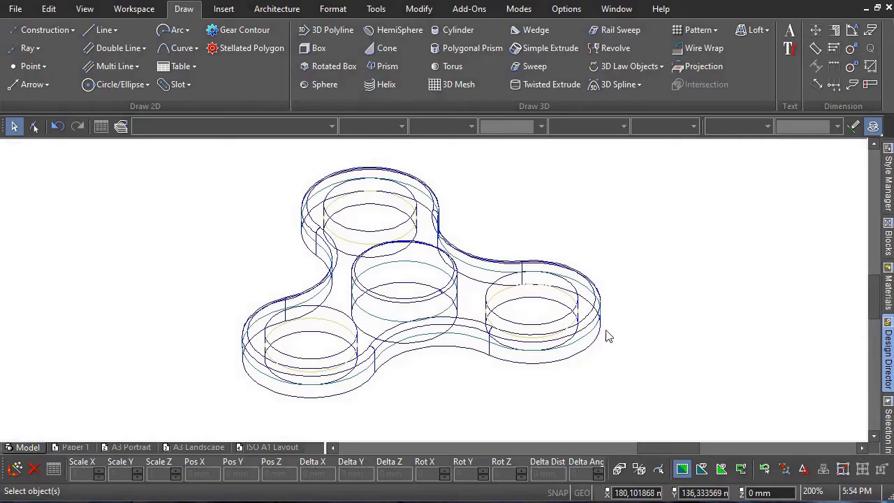
scroll(579, 328, up, 3)
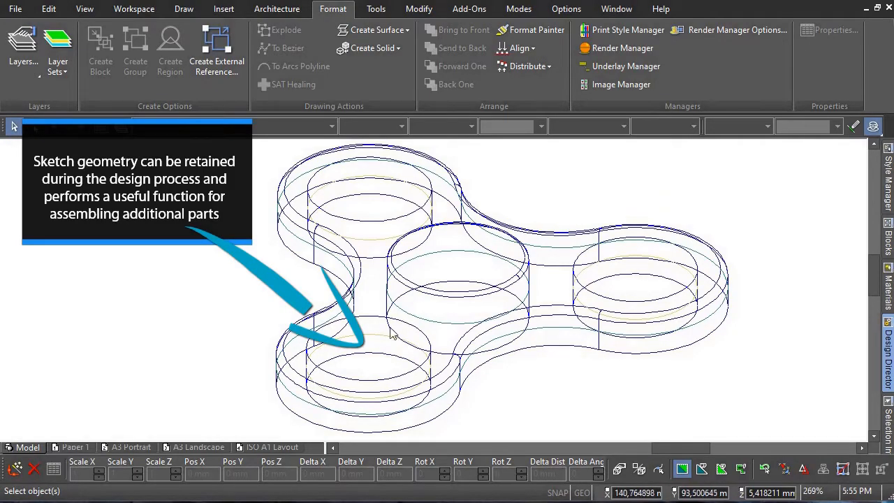
click(370, 341)
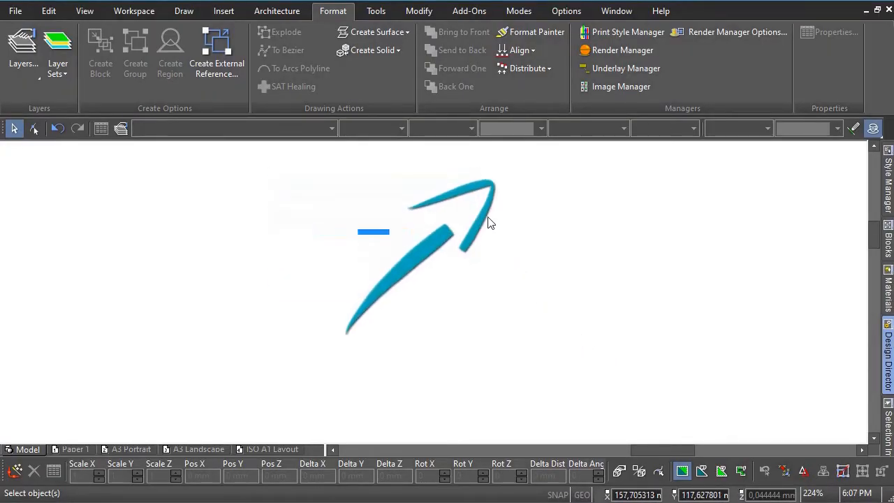
right_click(492, 211)
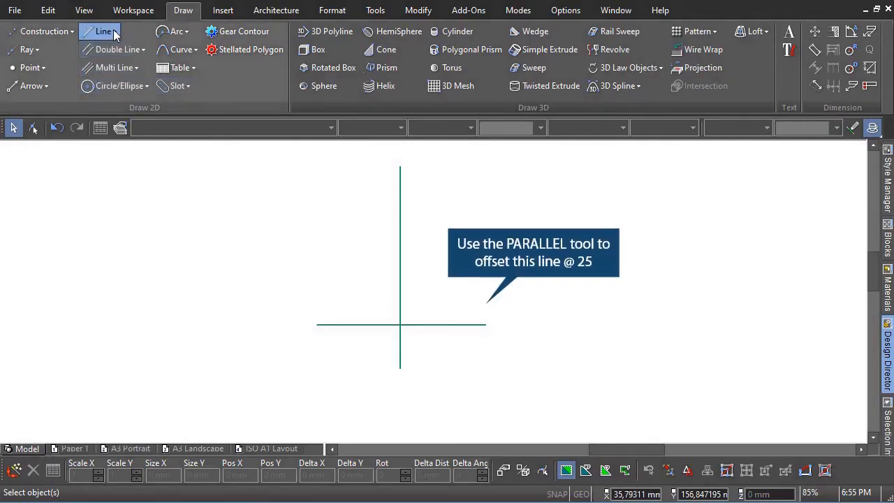
Step: Draw a parallel line offset 25 mm above the horizontal line crossing the vertical centreline
click(113, 30)
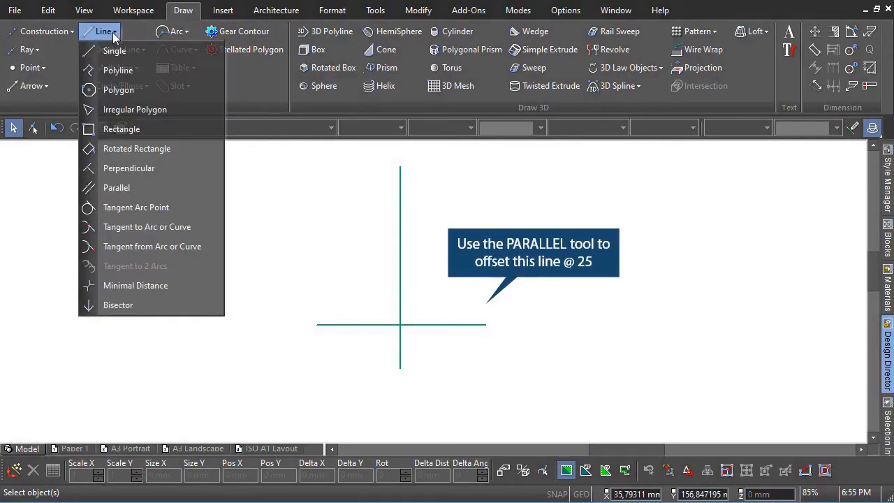
click(173, 189)
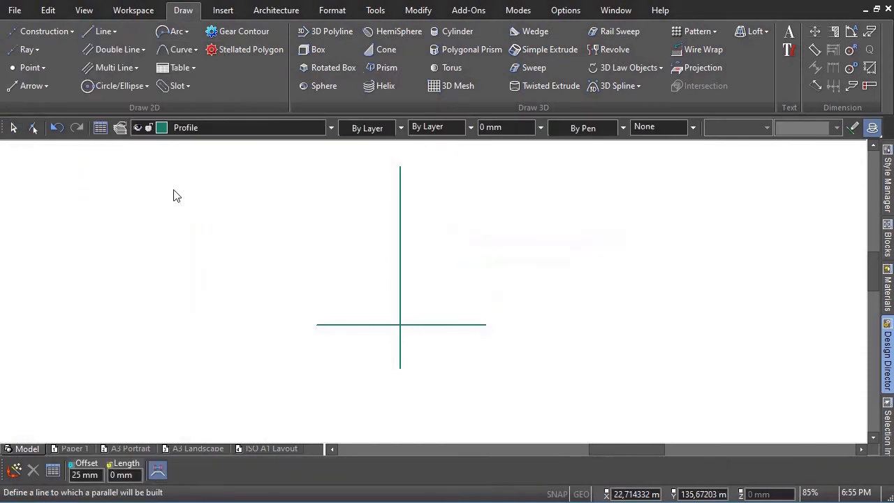
key(Tab)
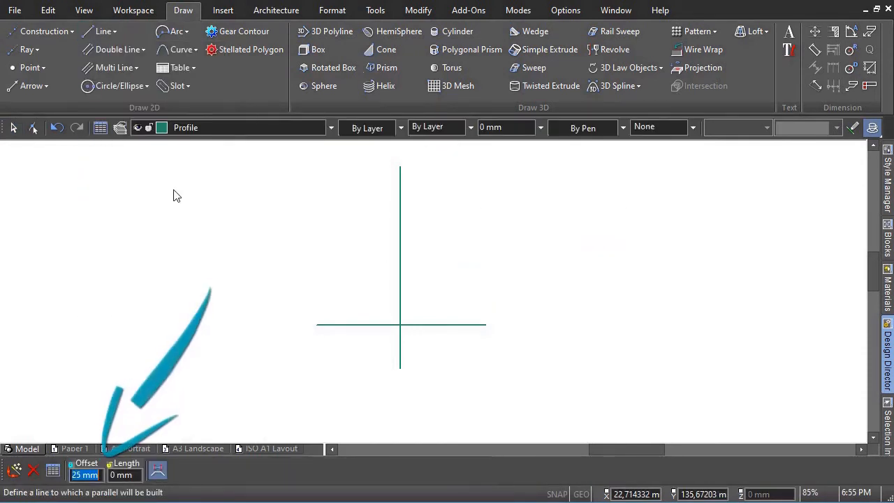
click(449, 322)
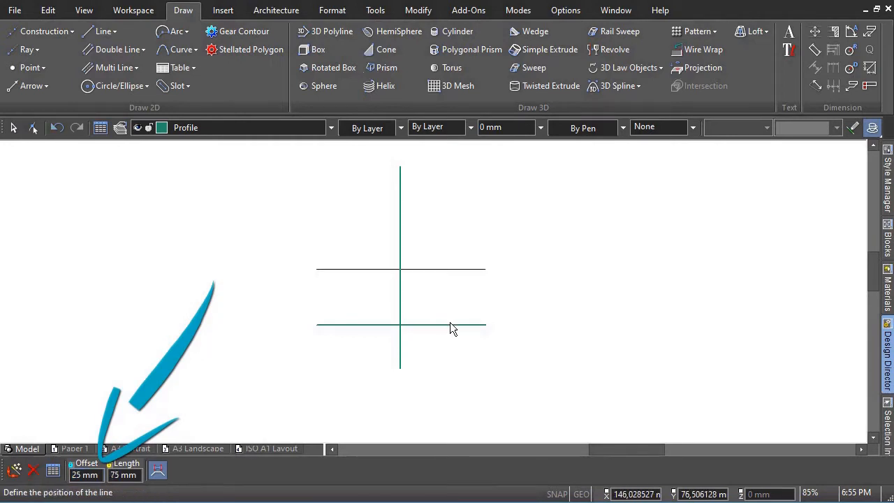
click(449, 318)
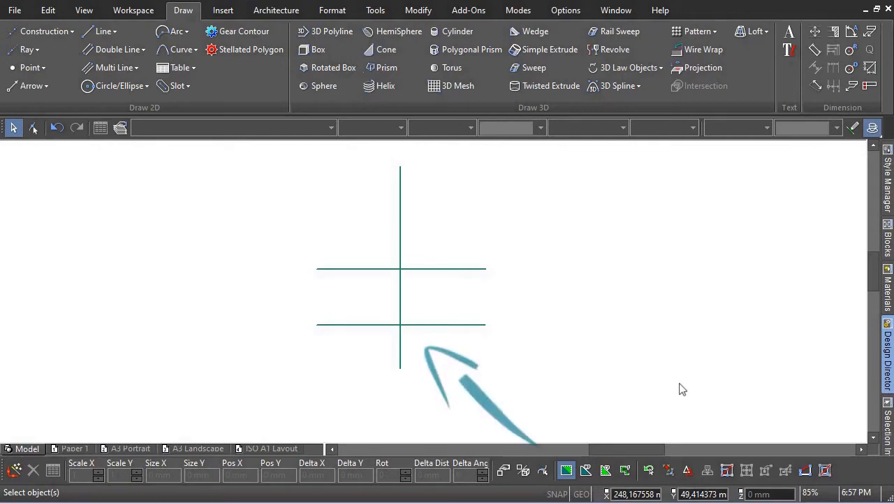
Step: Start concentric circles at the lower intersection of the lines, drawing the inner circle with a 17.5 mm diameter
click(138, 87)
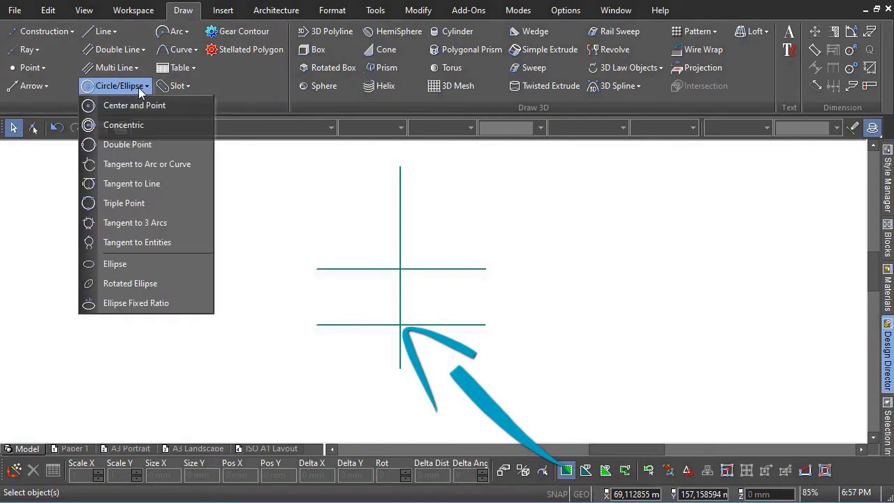
click(153, 125)
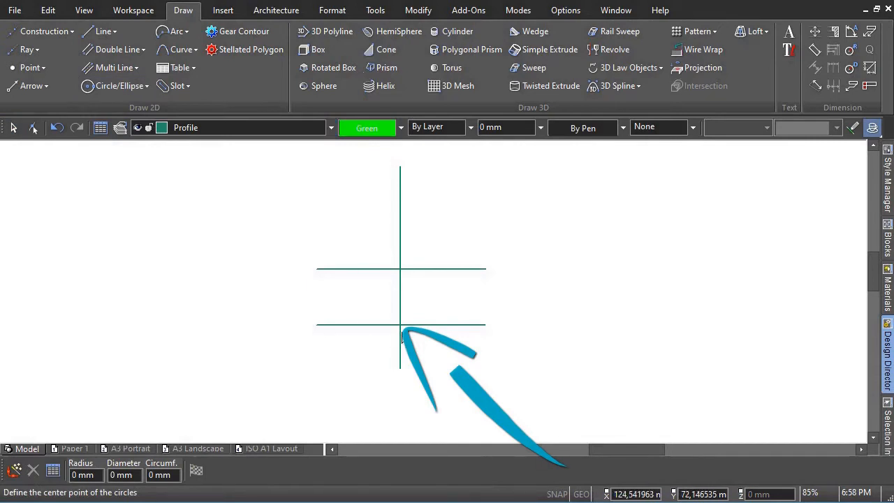
click(401, 326)
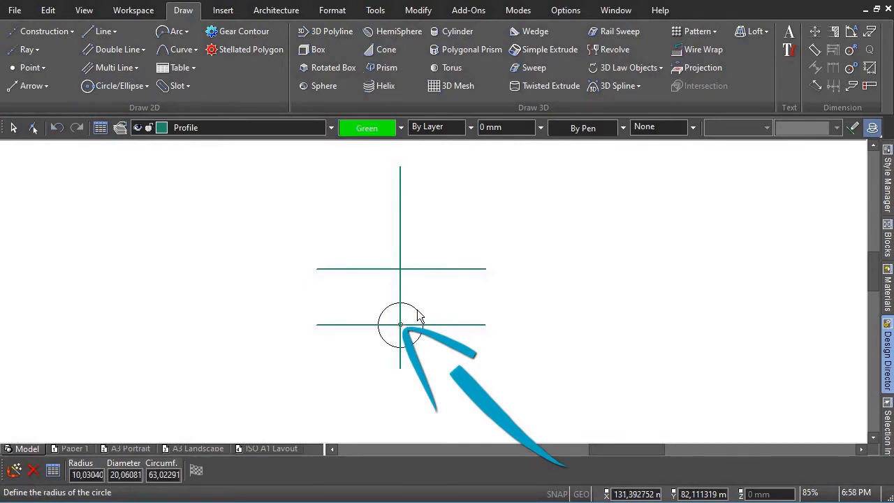
key(Tab)
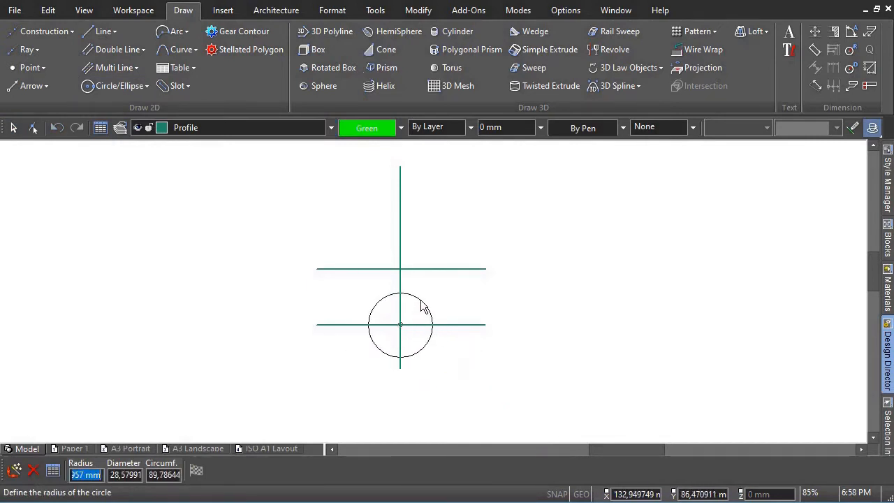
key(Tab)
text(17.5)
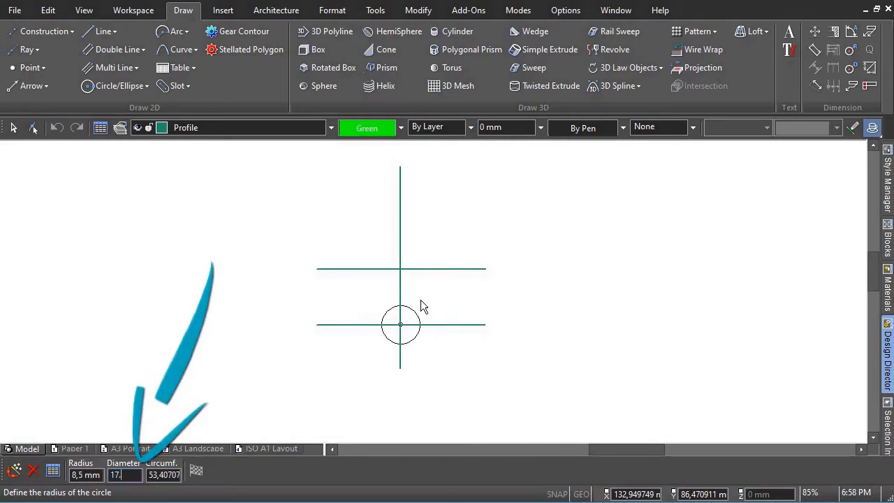
key(Return)
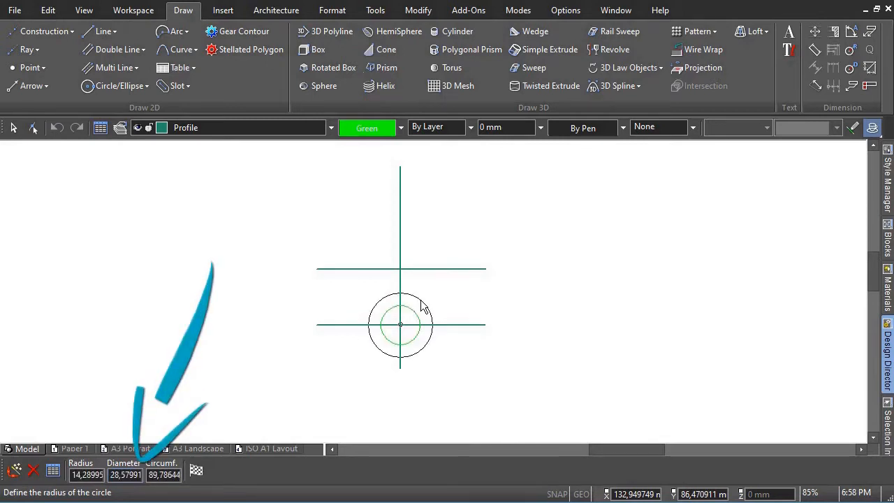
Step: Add an outer concentric circle with a 26 mm diameter around the inner circle
key(Tab)
key(Tab)
text(26)
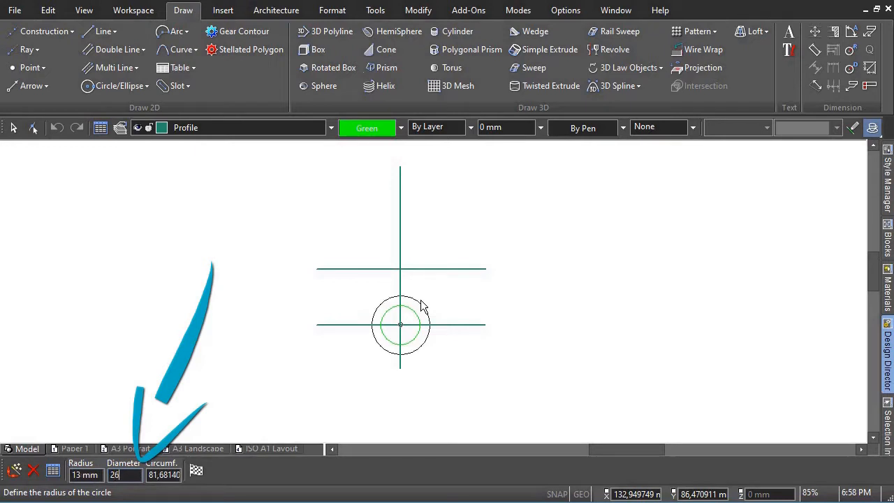
key(Return)
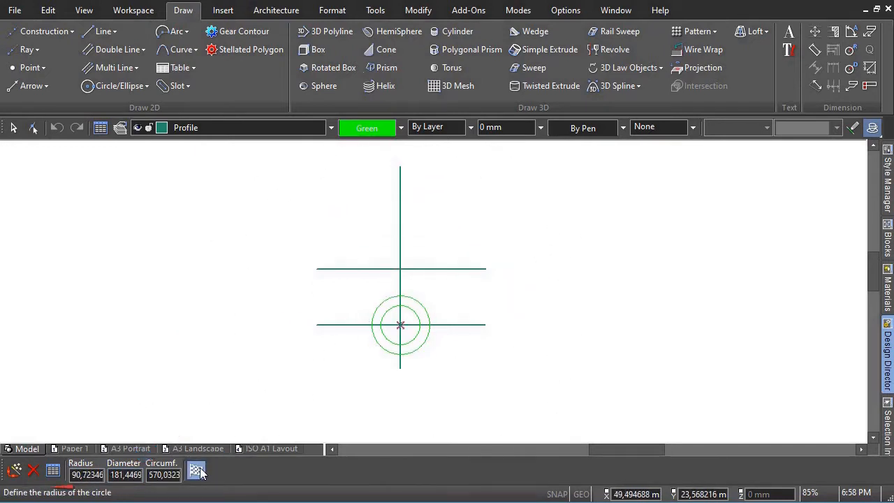
Step: Enter the concentric circle diameters 17.5 mm and 26 mm at the lower intersection again and finish the set
text(17.5)
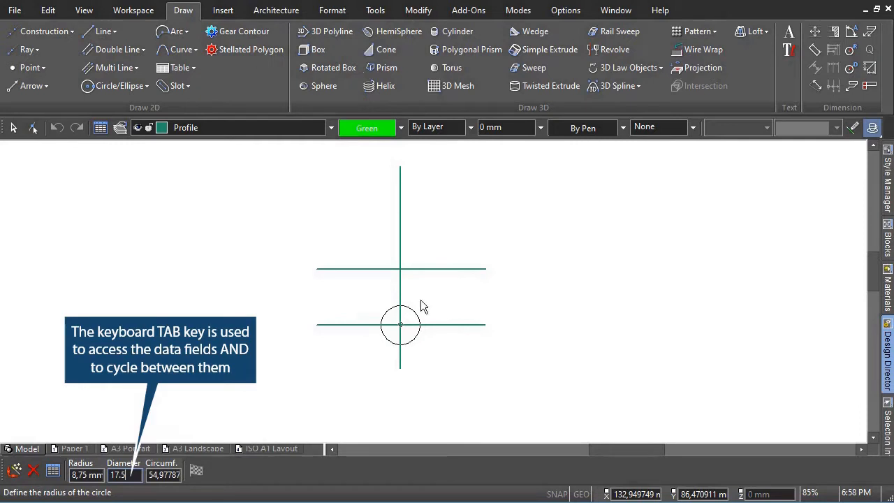
key(Return)
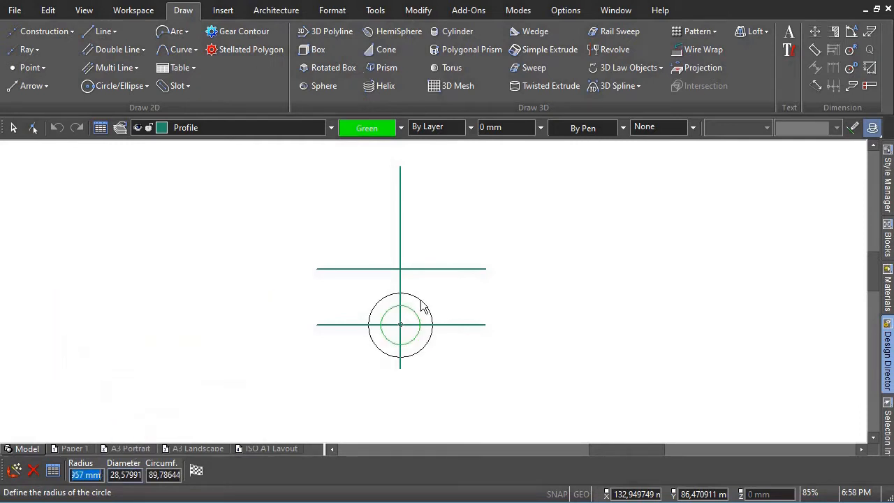
key(Tab)
text(26)
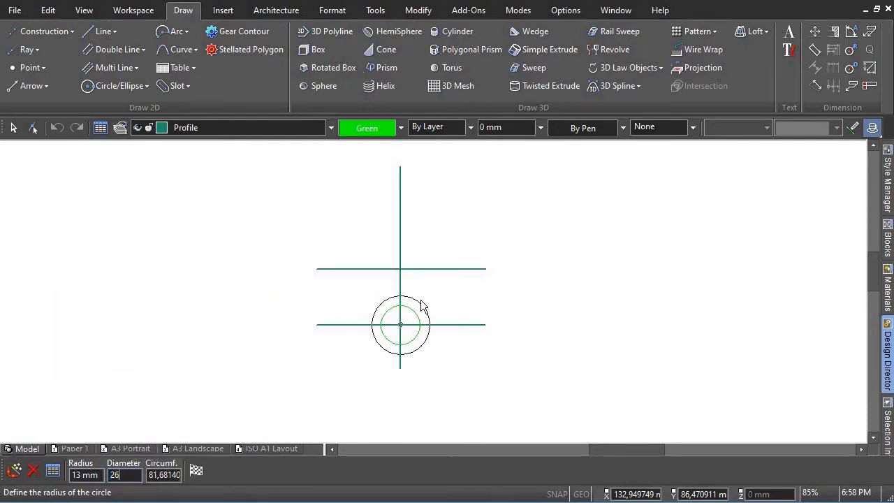
key(Return)
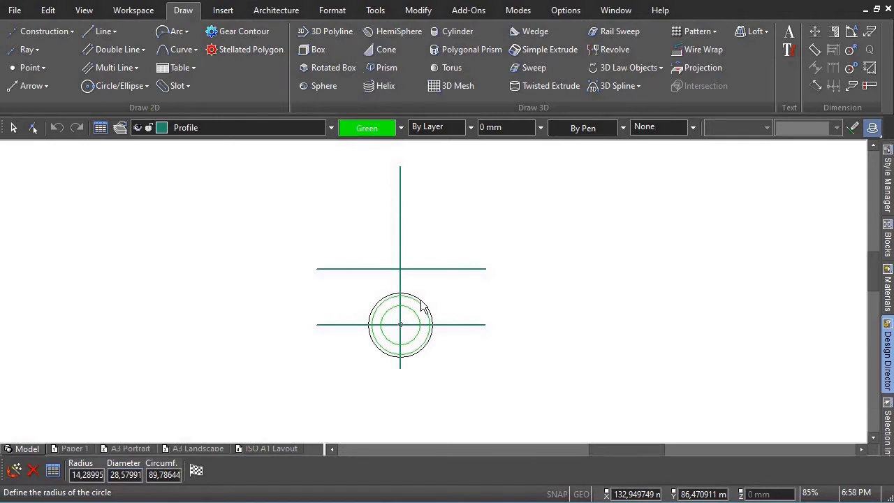
click(195, 470)
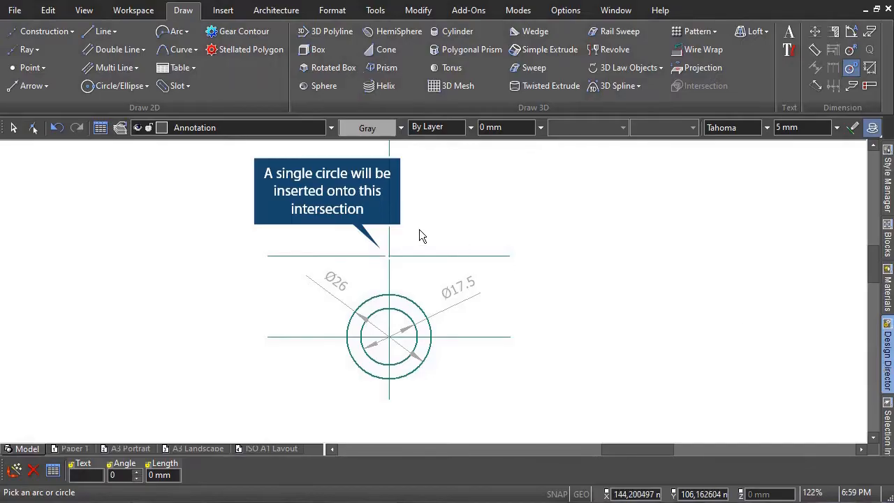
Step: Draw a single circle with a 20 mm diameter centred on the upper intersection of the lines
click(126, 88)
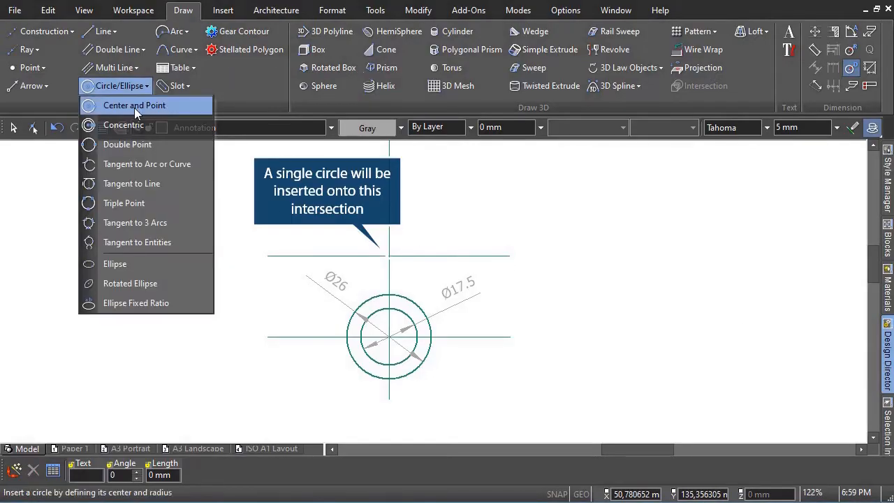
click(135, 109)
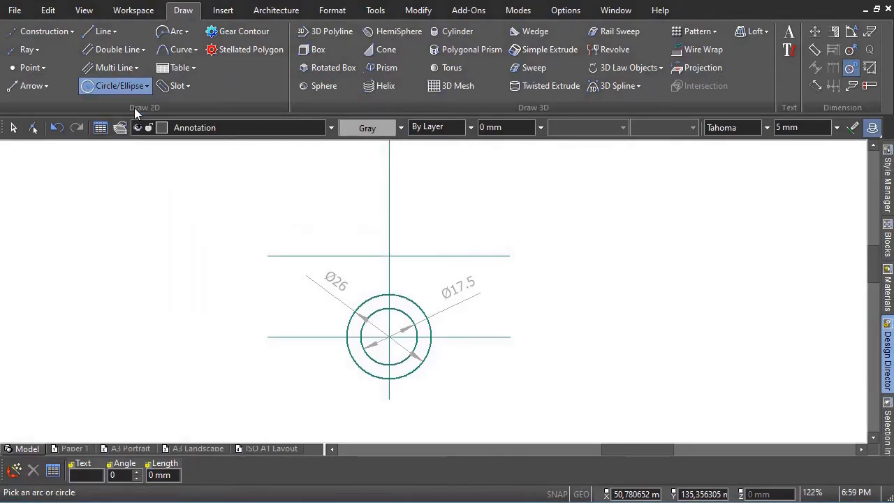
click(390, 258)
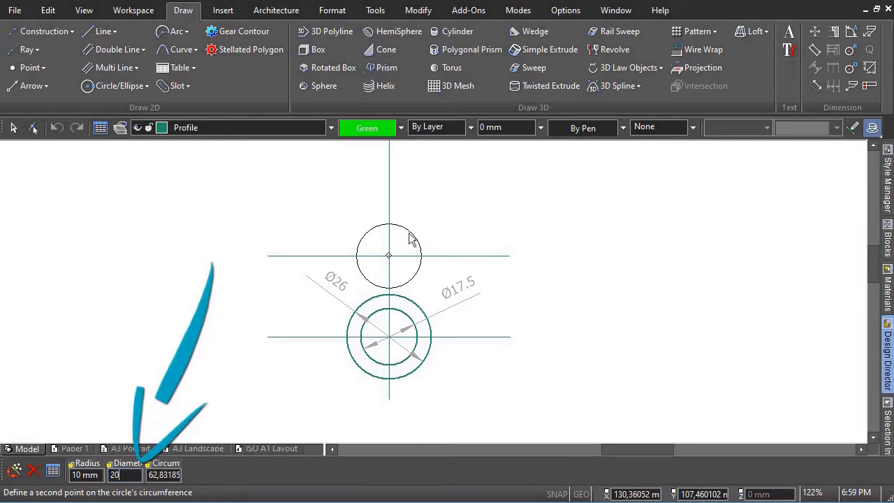
key(Return)
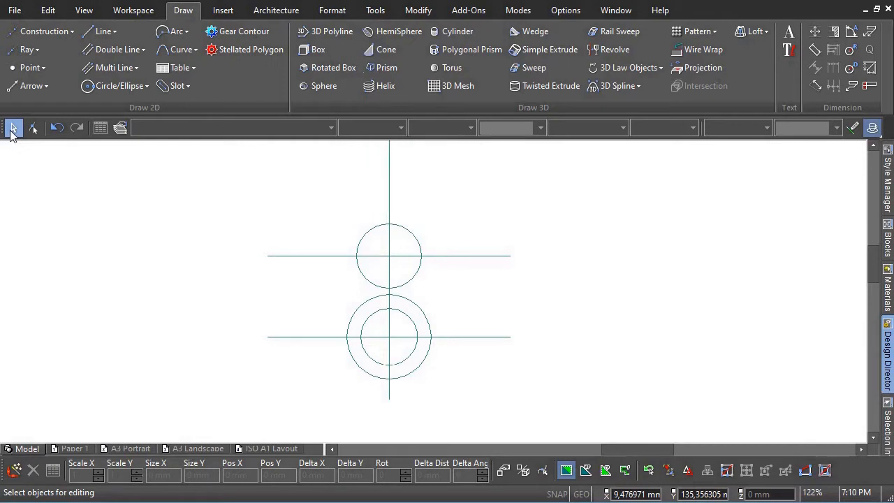
Step: Radially copy the two lower concentric circles around the upper line intersection, with 3 sets at a 120° angle and 120° rotation
click(402, 318)
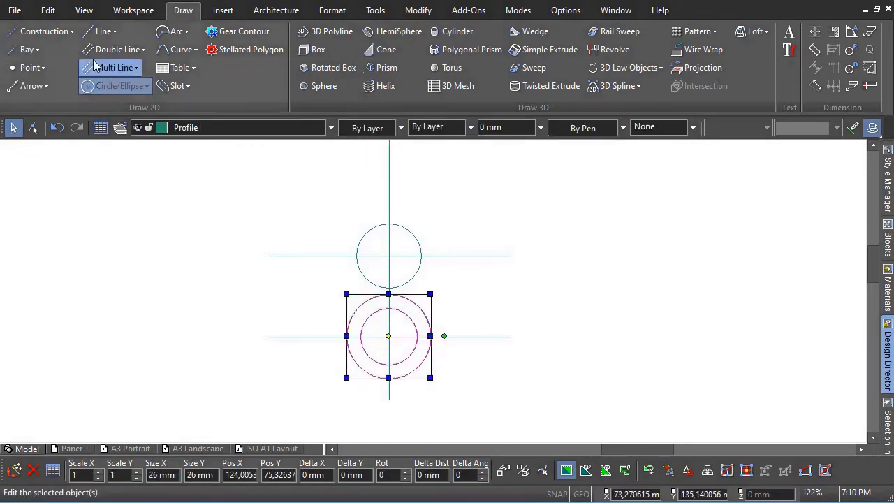
click(47, 11)
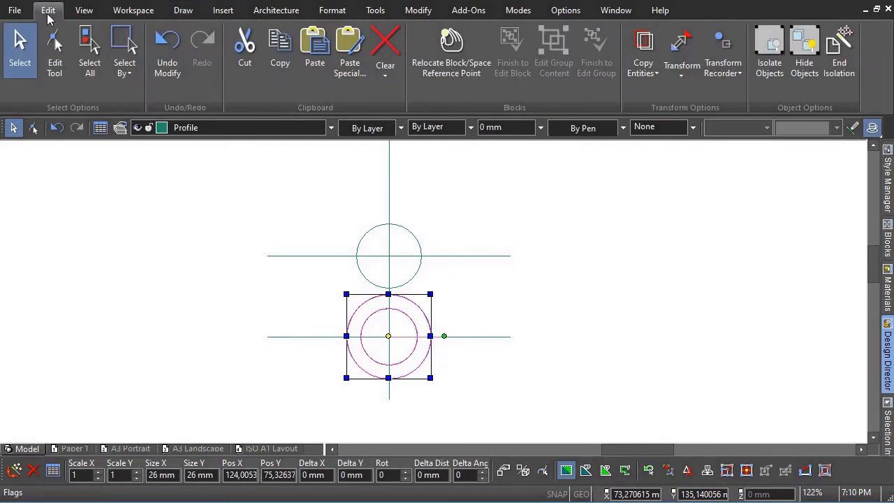
click(643, 74)
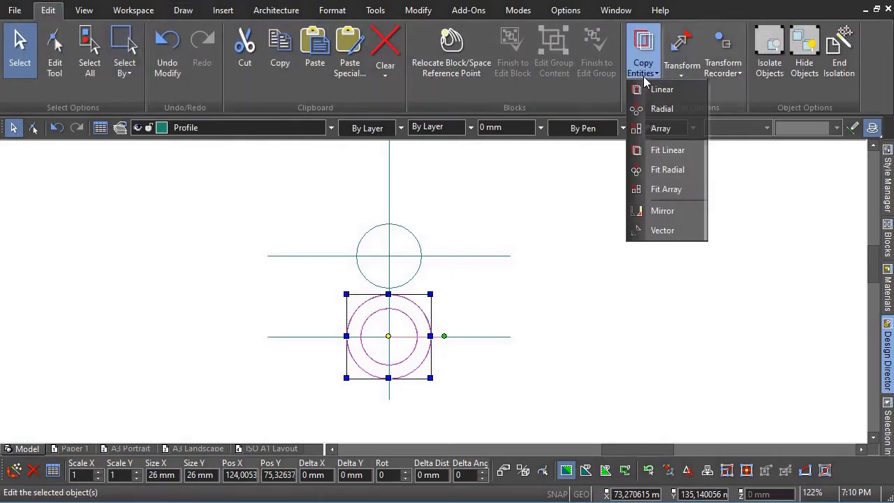
click(674, 111)
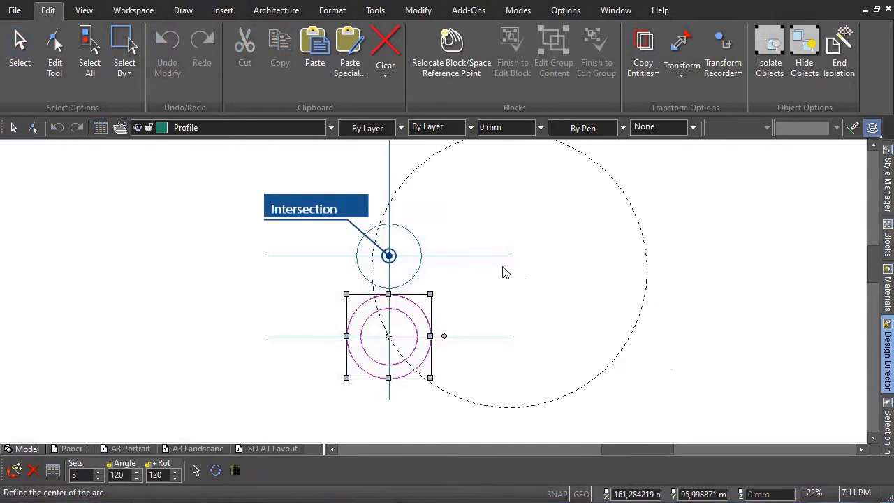
click(390, 257)
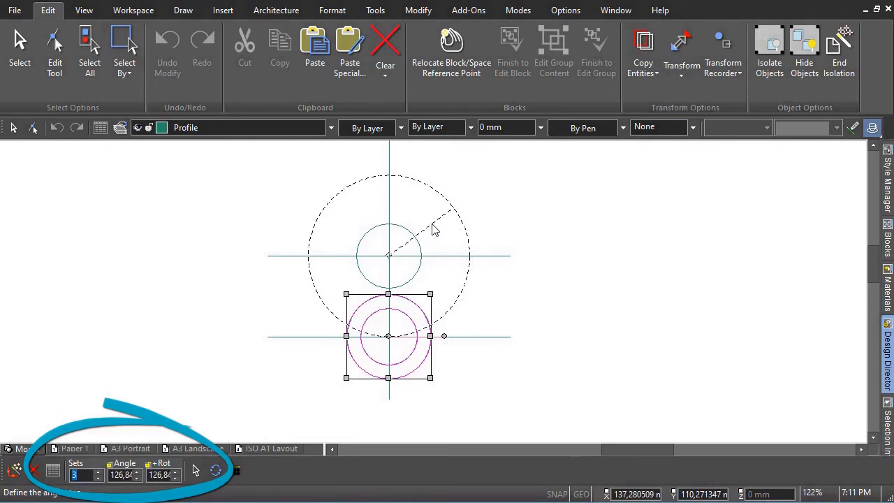
text(3)
key(Tab)
text(120)
key(Tab)
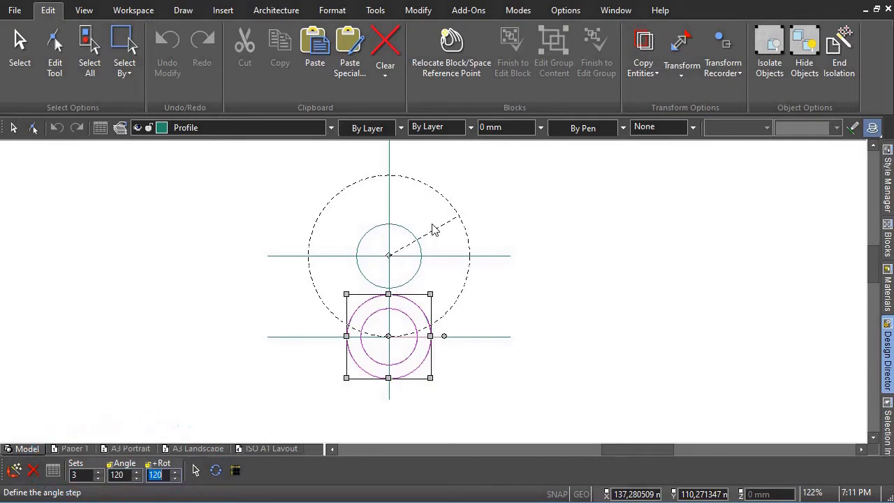
key(Return)
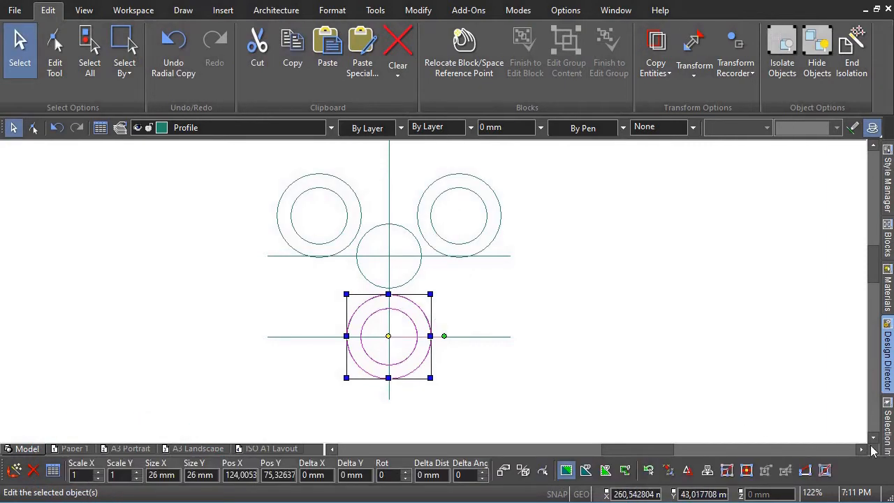
key(Escape)
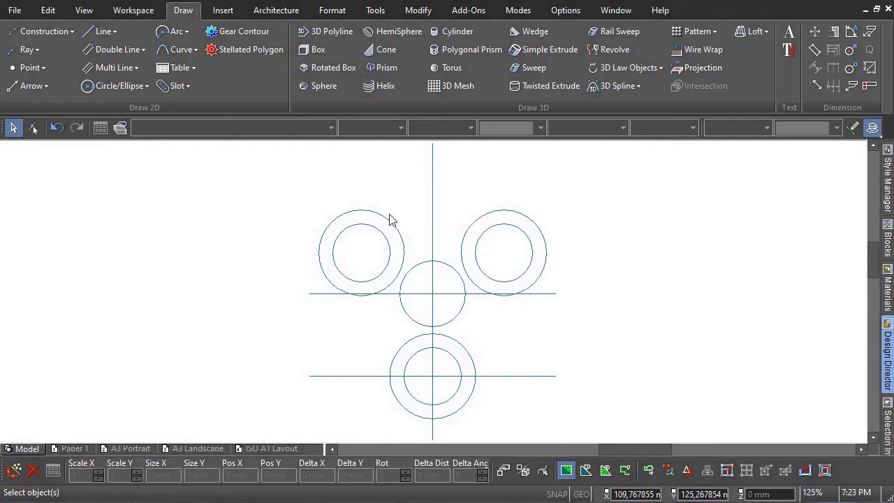
Step: Draw a circle of radius 15 mm tangent to the outer circles of the two upper lobes
click(120, 85)
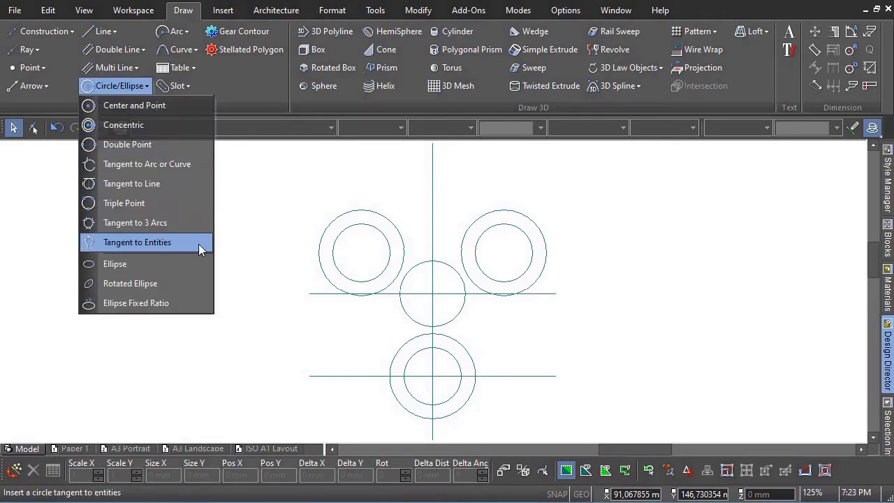
click(137, 242)
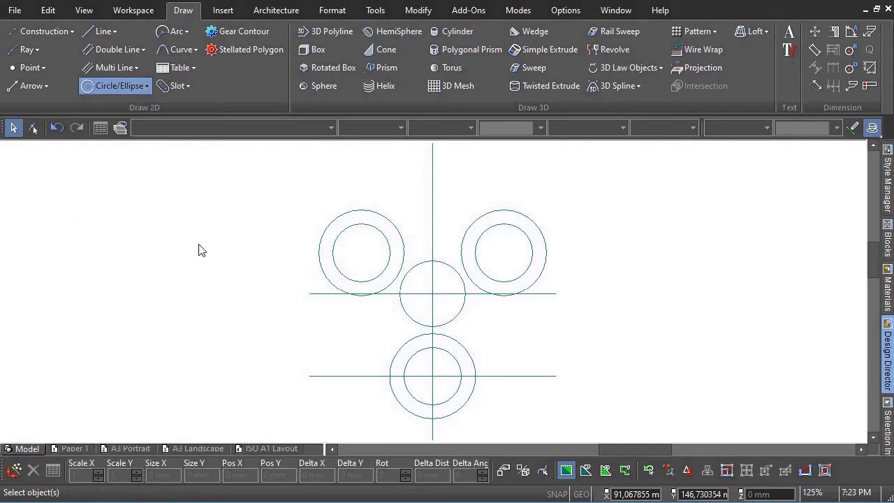
click(362, 210)
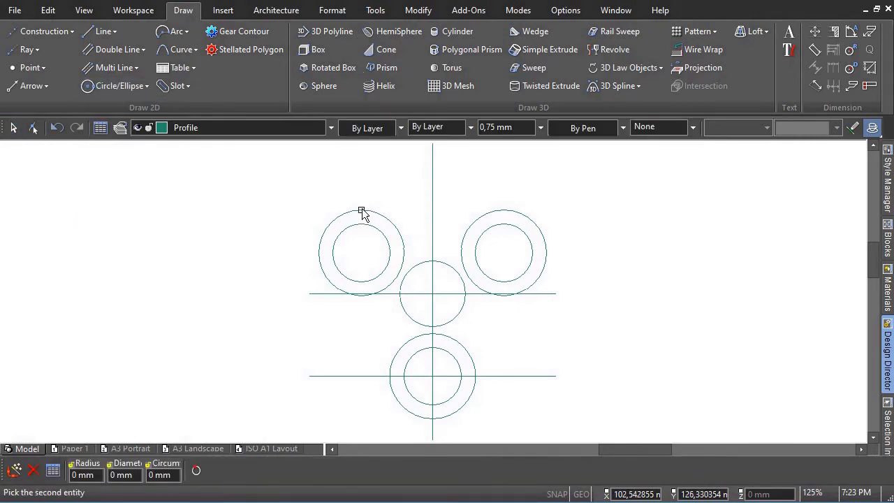
click(484, 215)
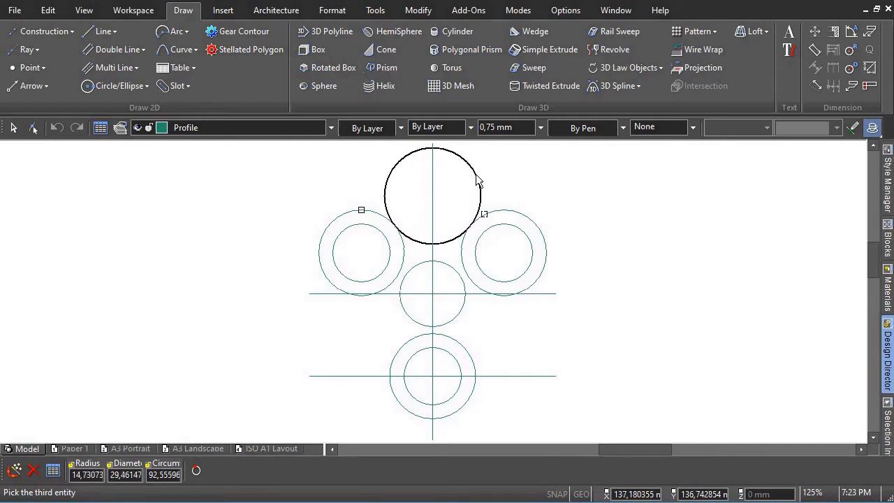
text(12)
text(15)
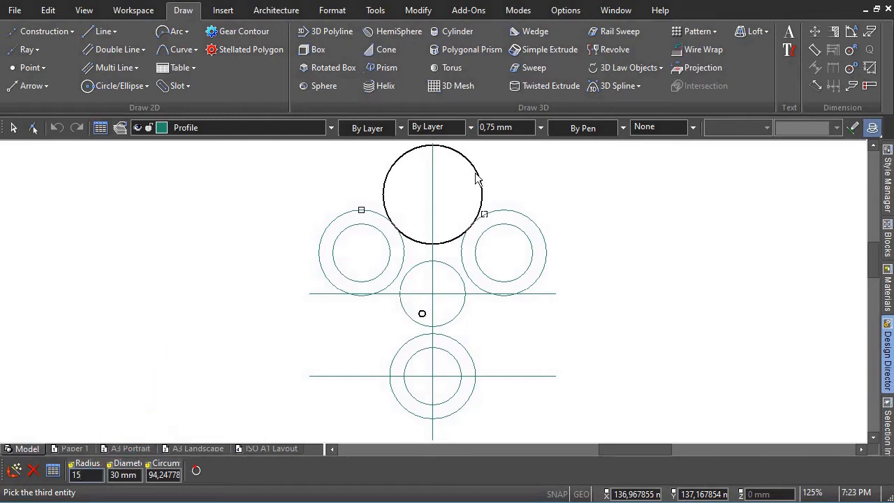
key(Return)
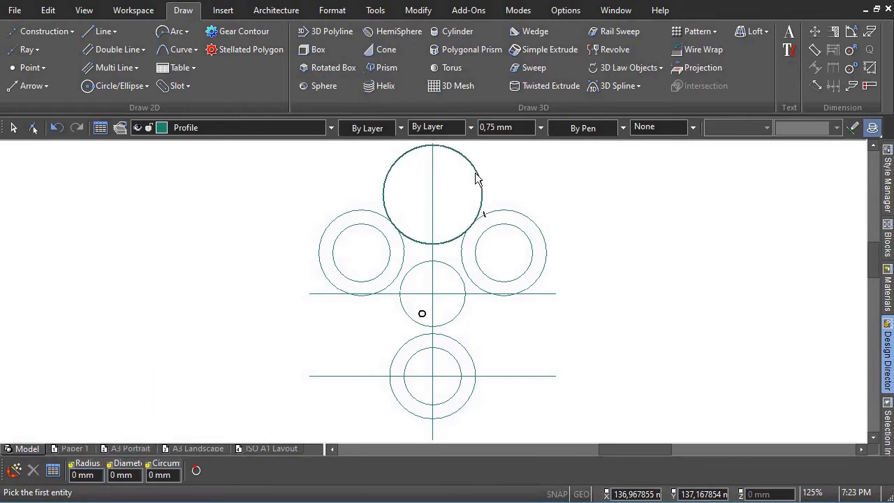
Step: Draw a circle of radius 15 mm tangent to the outer circles of the upper-right and lower lobes
click(541, 273)
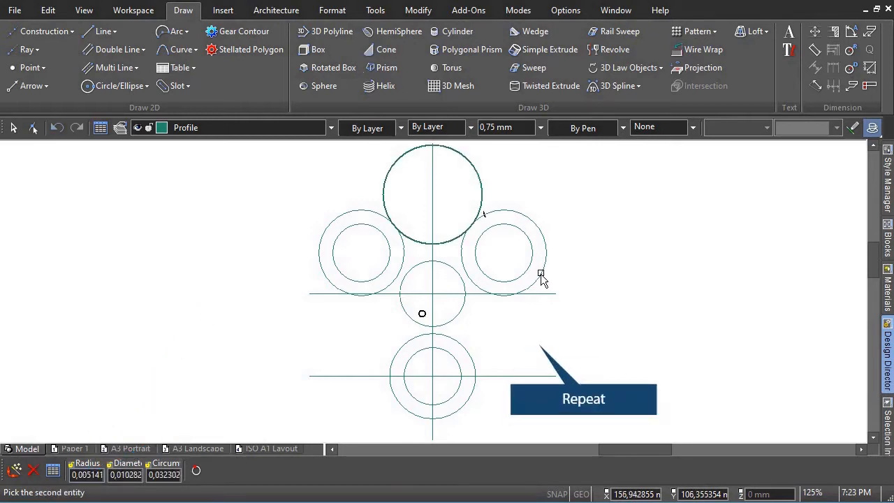
click(467, 350)
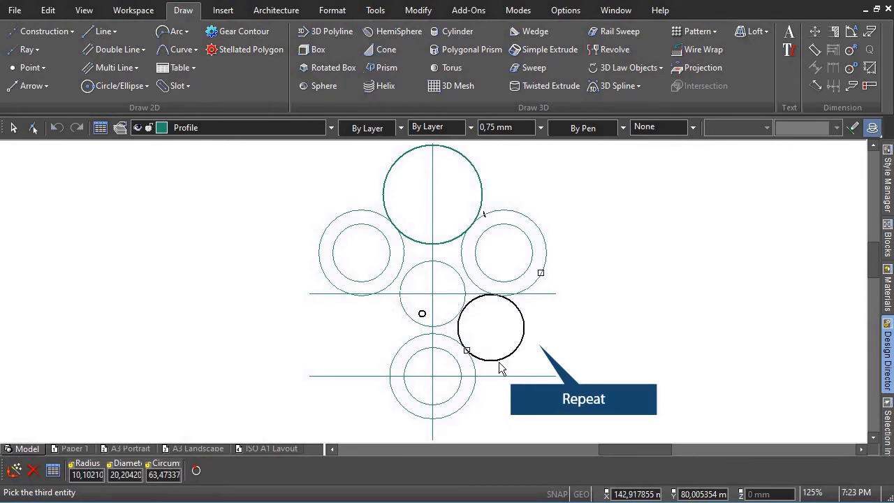
key(Tab)
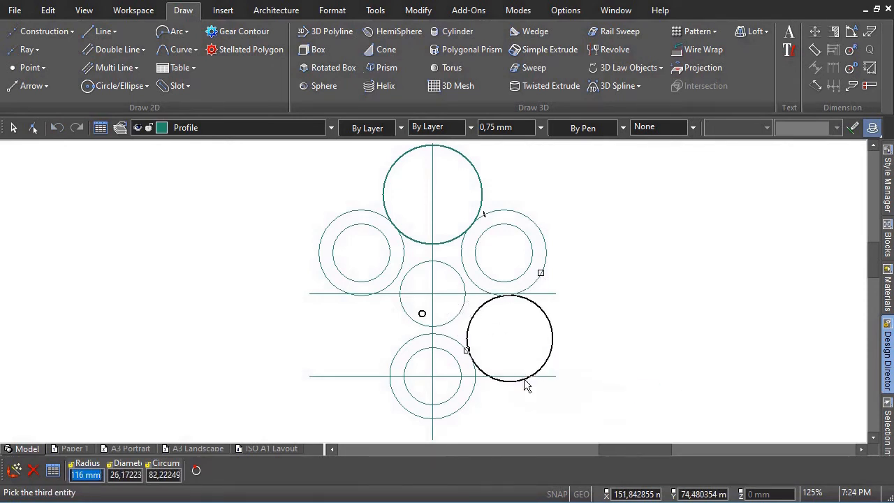
text(15)
key(Return)
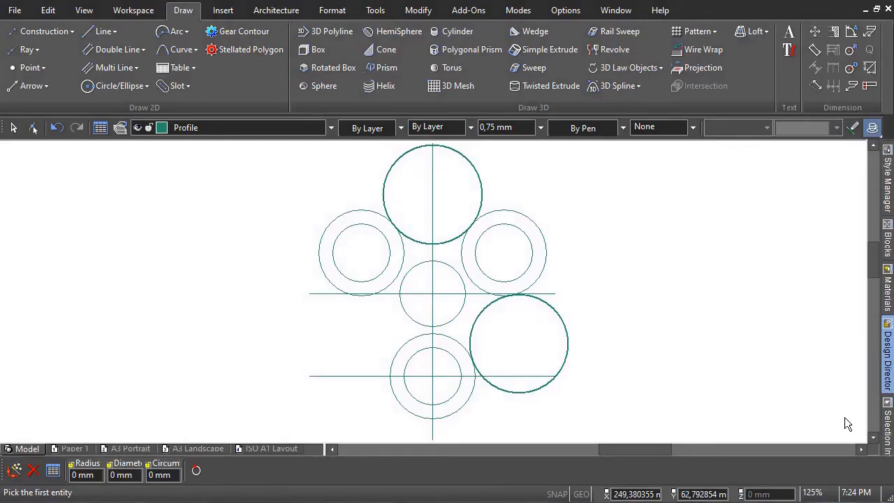
Step: Draw a circle of radius 15 mm tangent to the outer circles of the upper-left and lower lobes
click(334, 287)
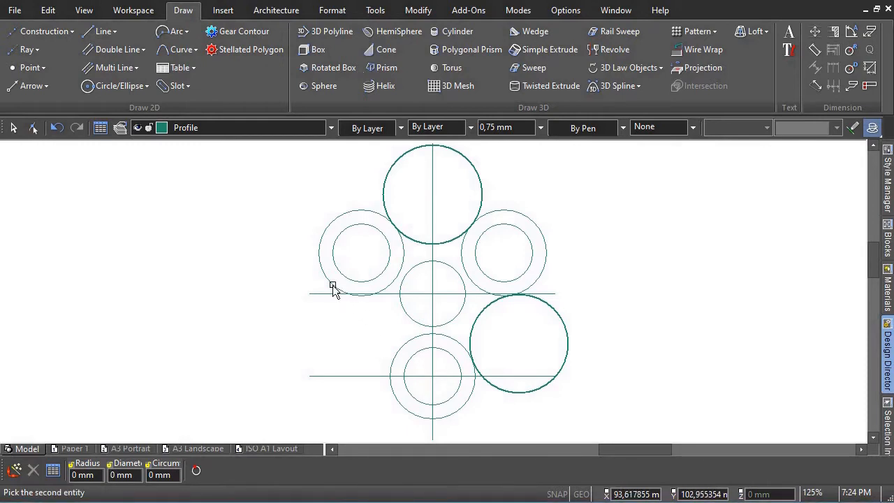
click(393, 356)
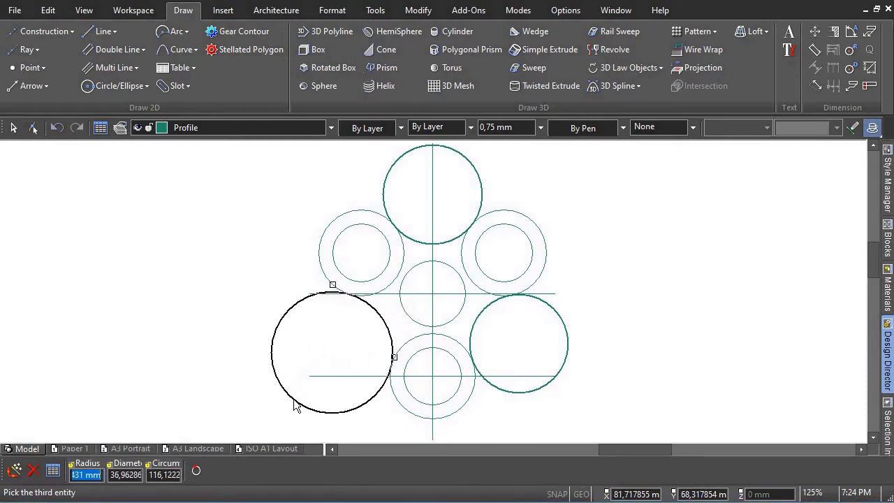
text(15)
key(Return)
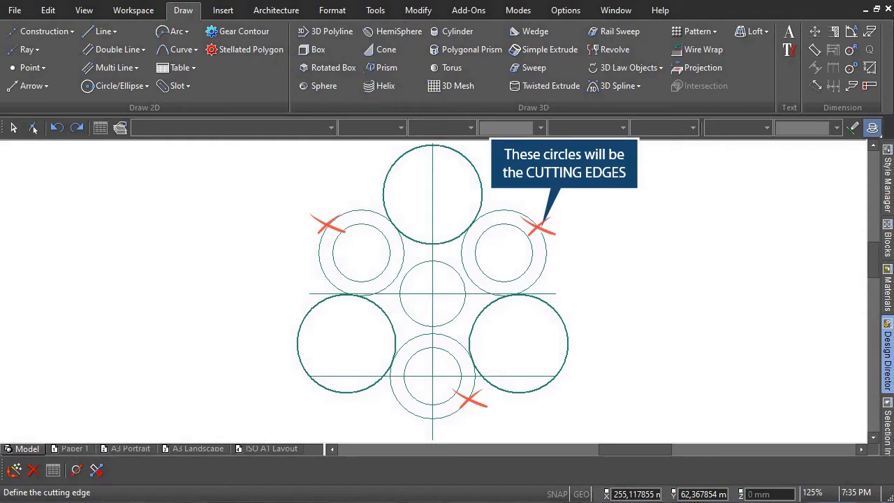
key(Escape)
Step: Object Trim the outward portions of the three tangent circles, using the three lobes' outer circles as cutting edges
click(419, 10)
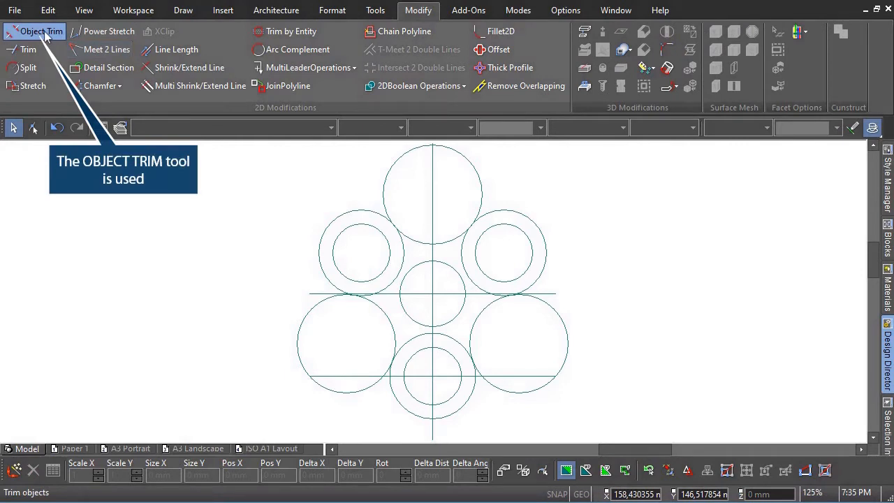
click(44, 31)
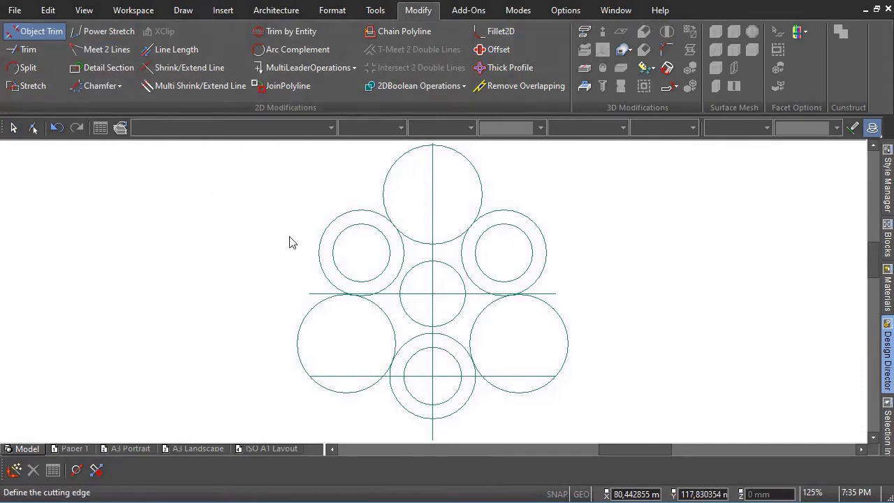
click(334, 227)
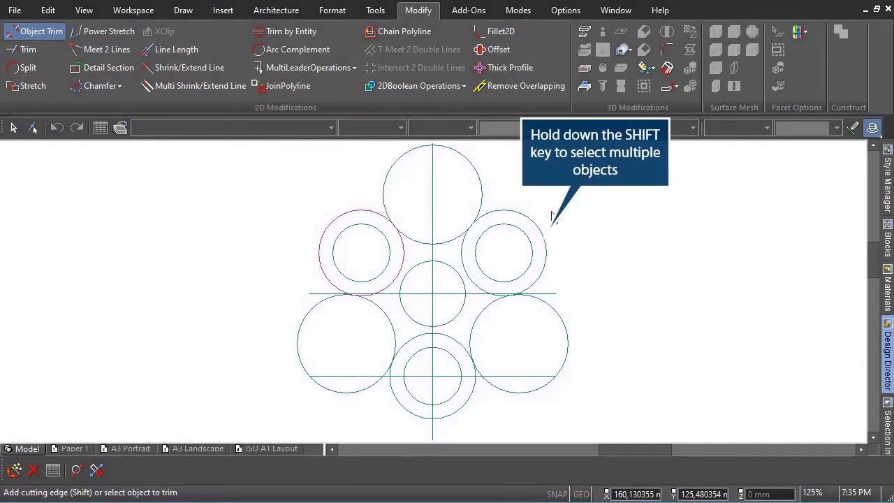
shift+click(531, 225)
shift+click(462, 409)
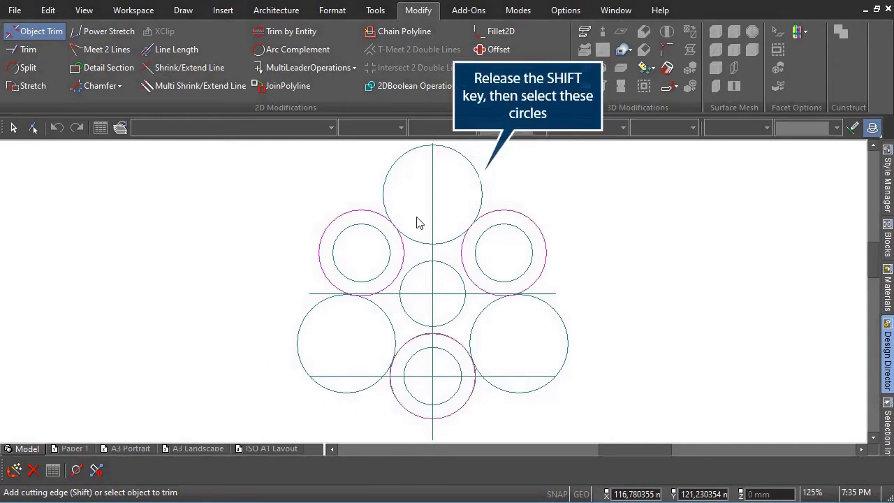
click(471, 166)
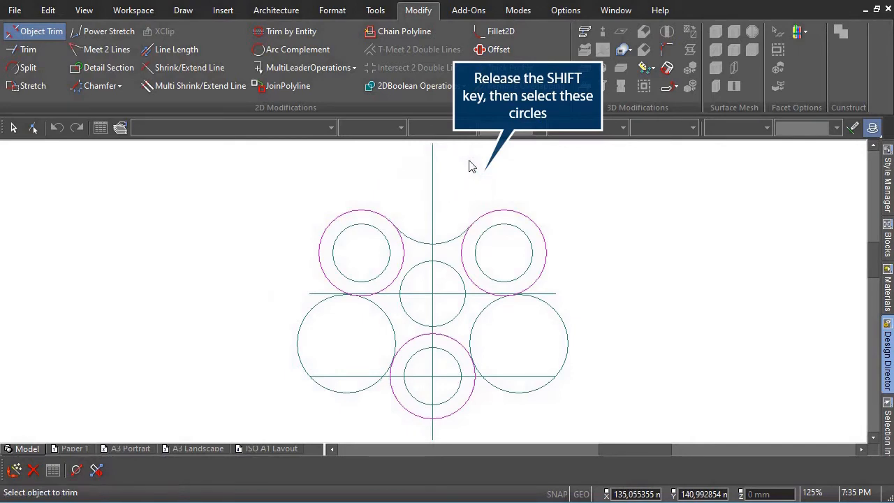
click(567, 331)
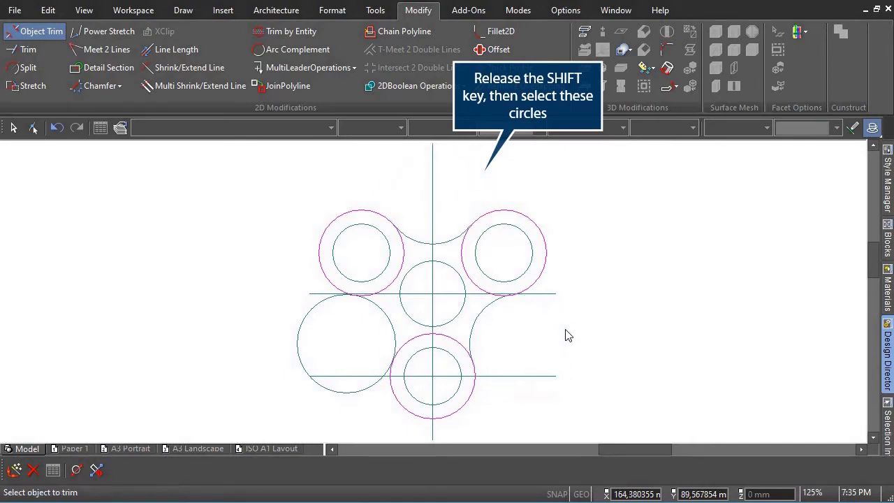
click(300, 350)
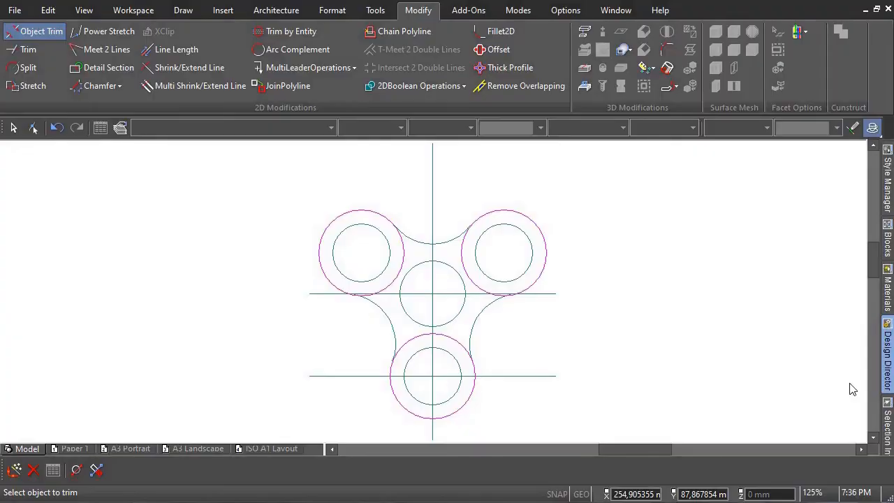
right_click(604, 202)
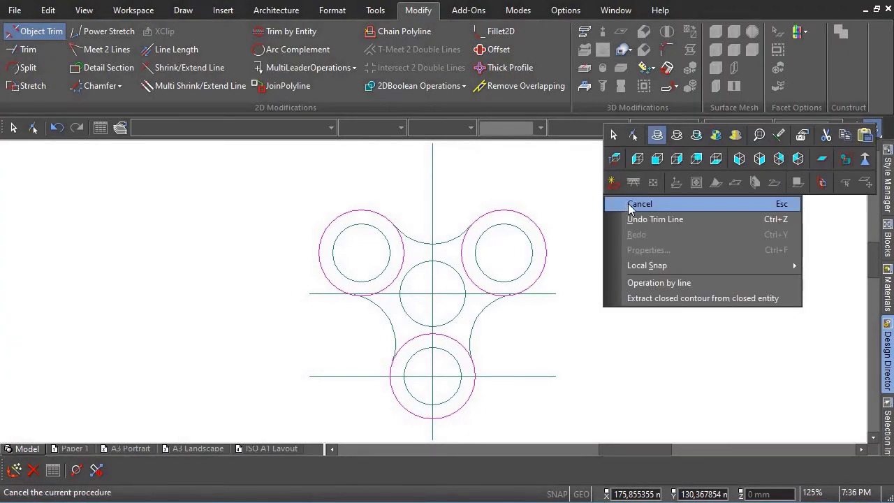
click(631, 204)
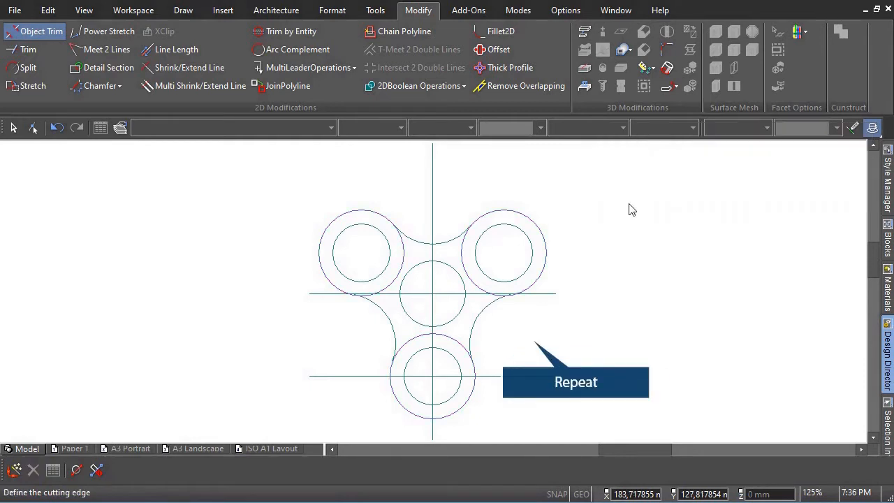
Step: Trim the inward portions of the three lobes' outer circles, using the three connecting arcs as cutting edges
click(447, 246)
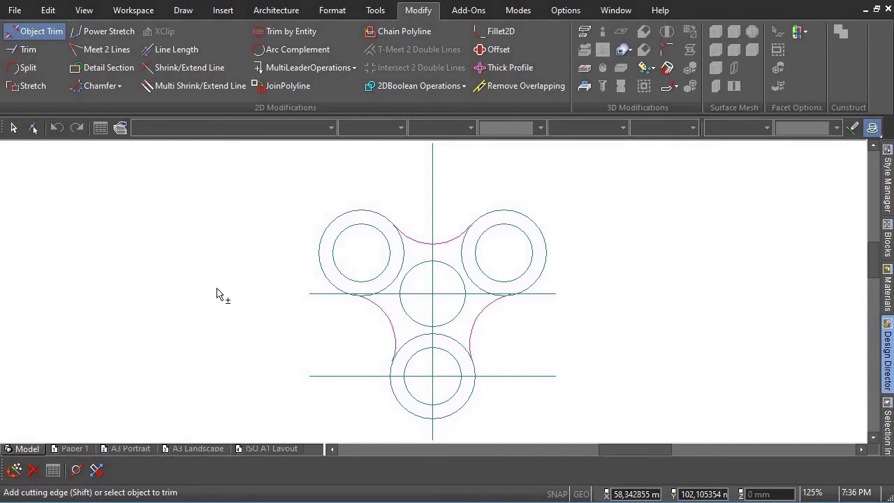
click(402, 257)
click(463, 255)
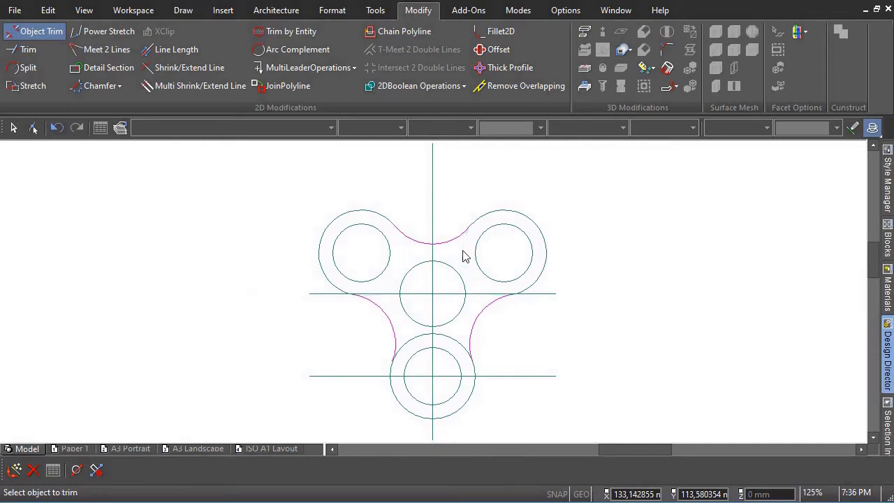
click(453, 342)
right_click(621, 226)
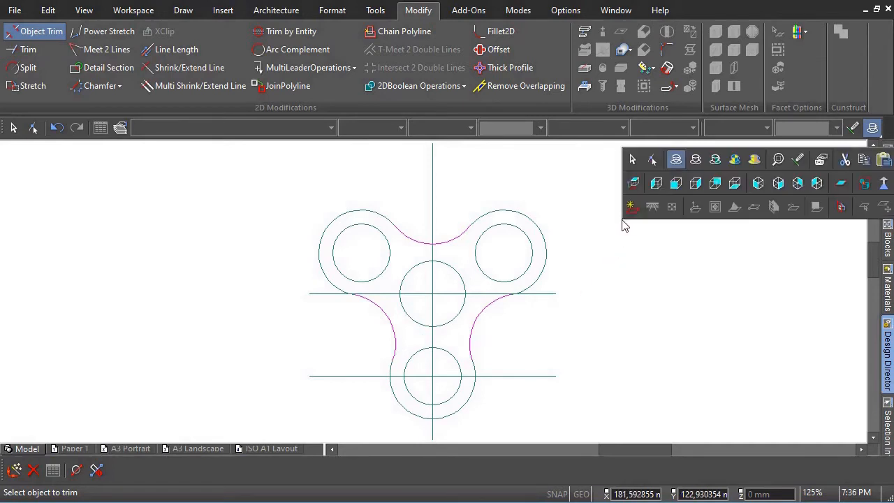
click(689, 229)
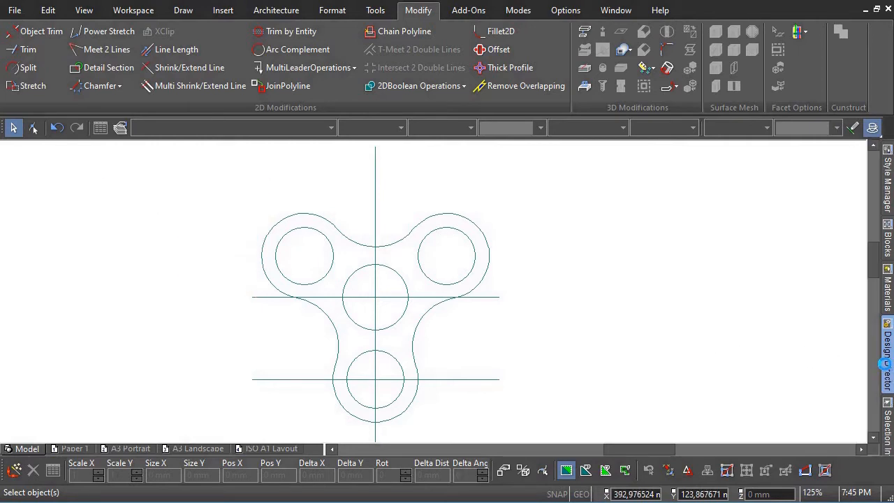
Step: Move the spinner's vertical and two horizontal centrelines from the Profile layer to the CL layer
mouse_move(885, 365)
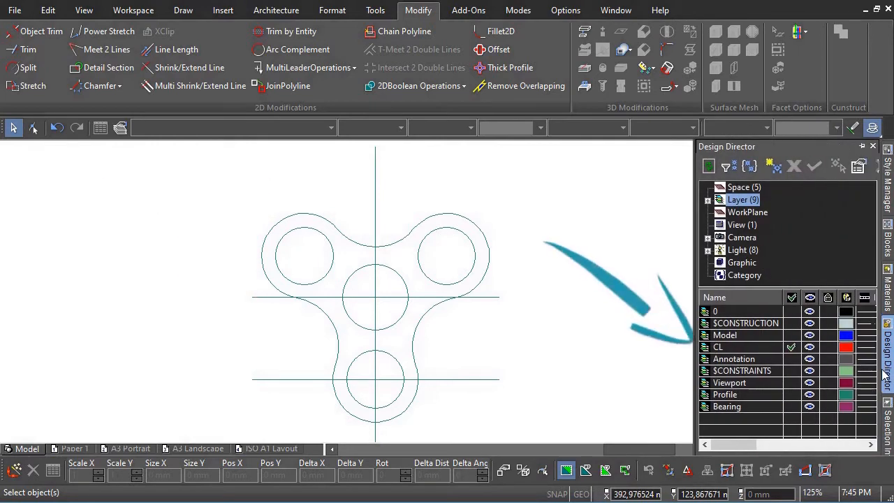
click(379, 287)
click(361, 312)
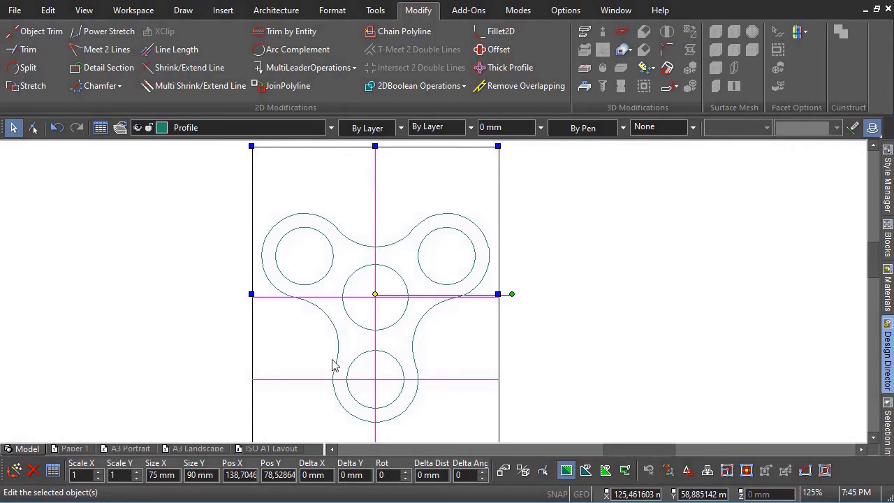
mouse_move(887, 385)
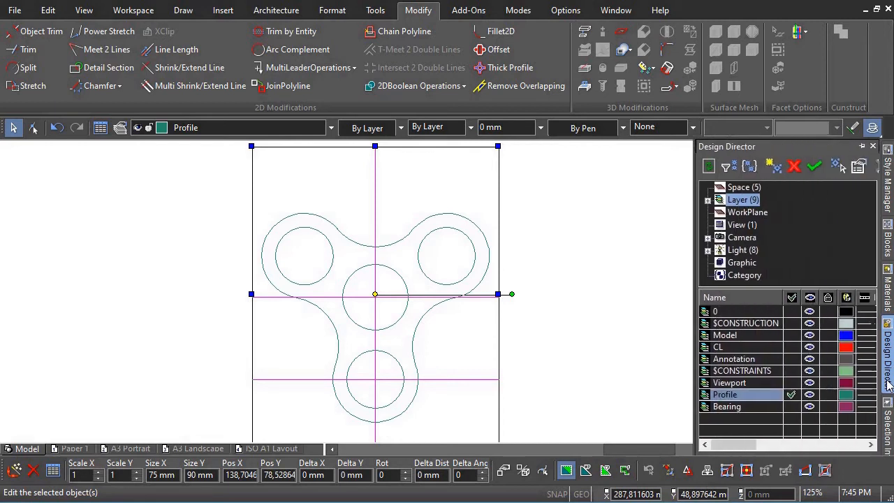
double_click(731, 347)
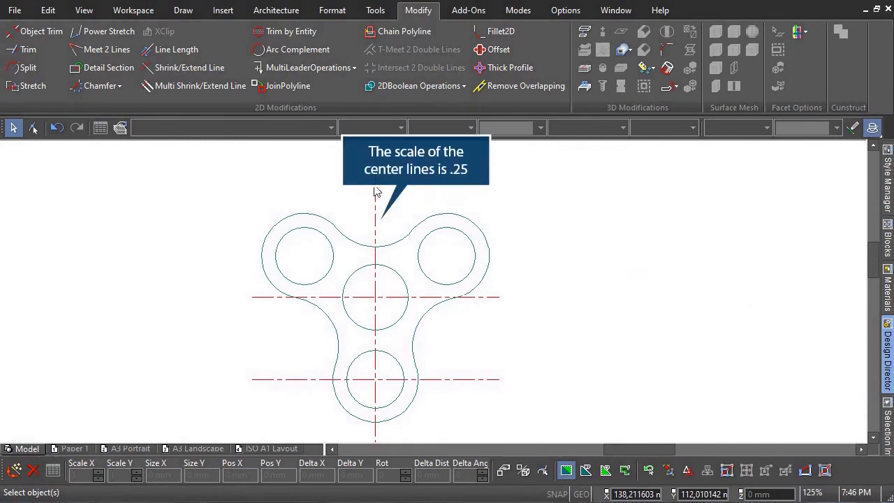
Step: Check the pen dash scale in the vertical centreline's properties
click(374, 196)
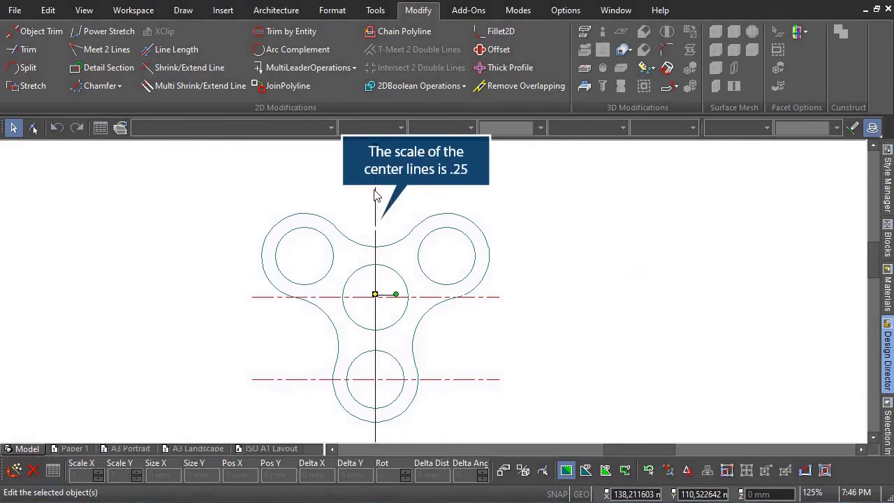
double_click(375, 195)
click(242, 94)
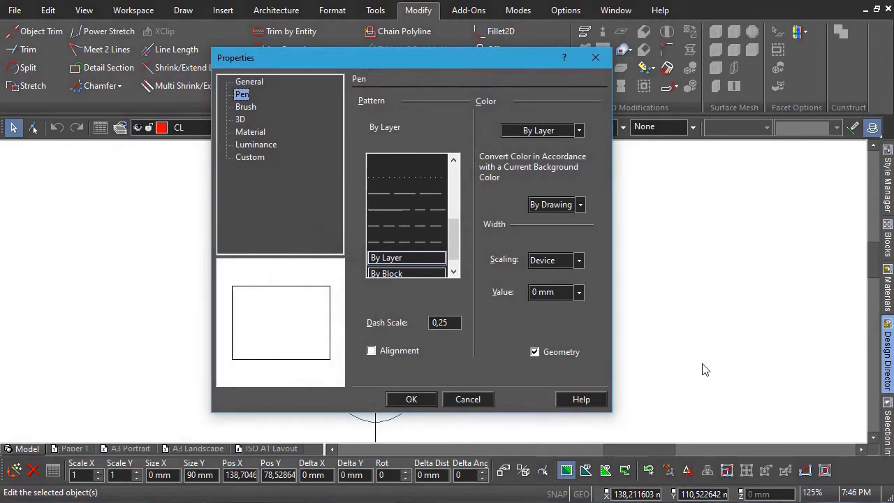
click(411, 399)
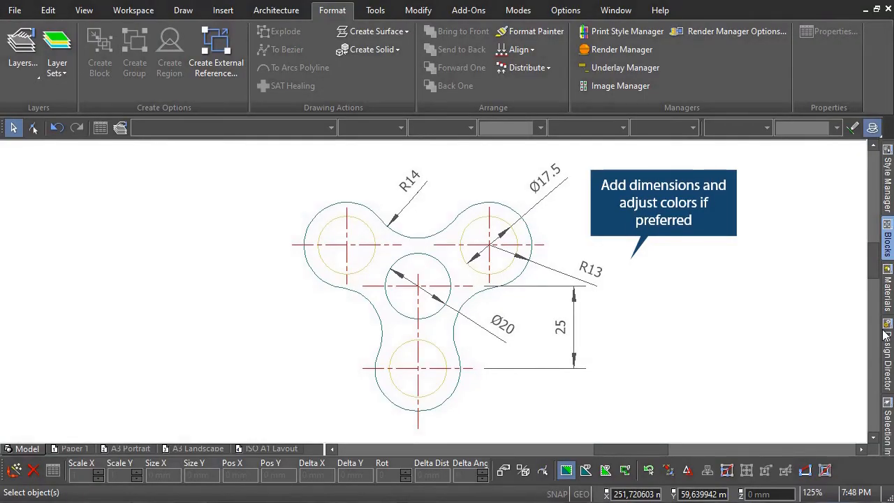
Step: Adjust the vertical centreline to about 65 mm long with Line Length, extending its upper end above the profile
click(422, 12)
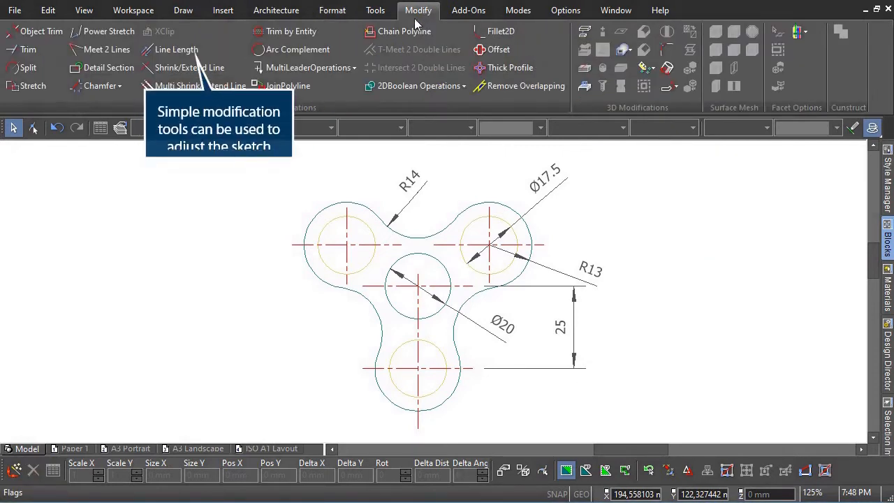
click(176, 48)
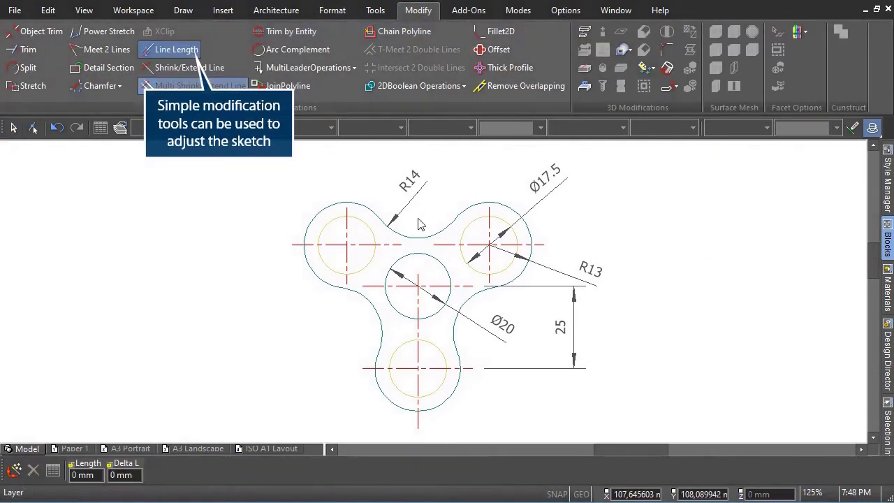
click(419, 282)
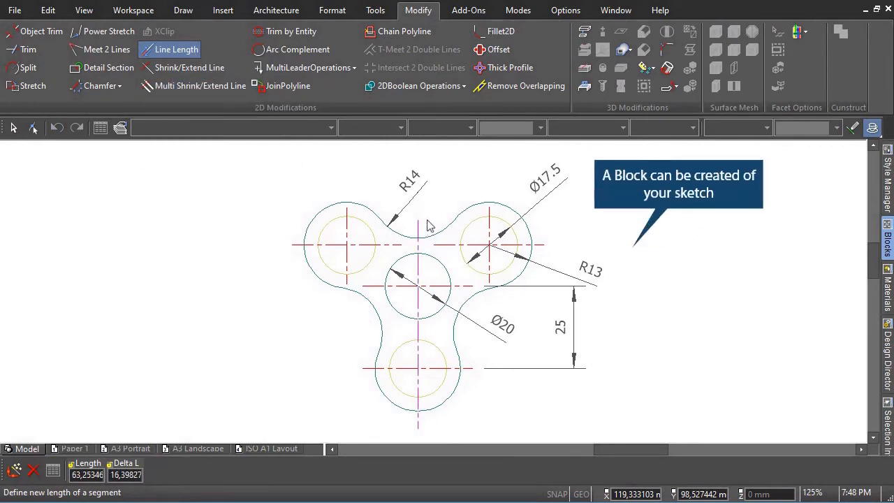
click(428, 218)
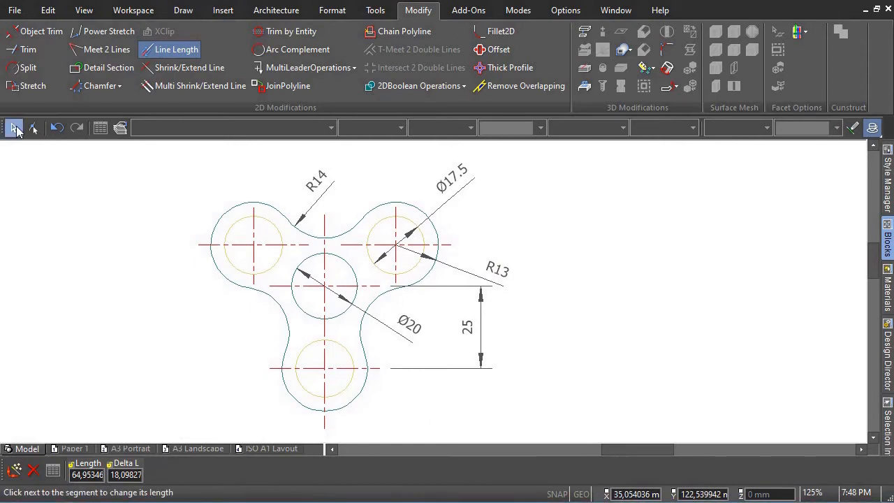
Step: Create a block named mySketch from the whole dimensioned sketch, inserted at its current location
click(15, 130)
click(151, 430)
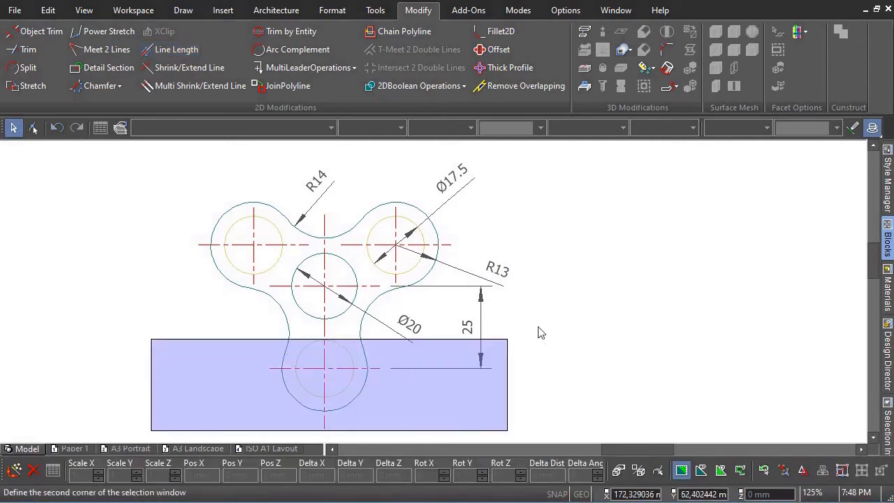
click(559, 150)
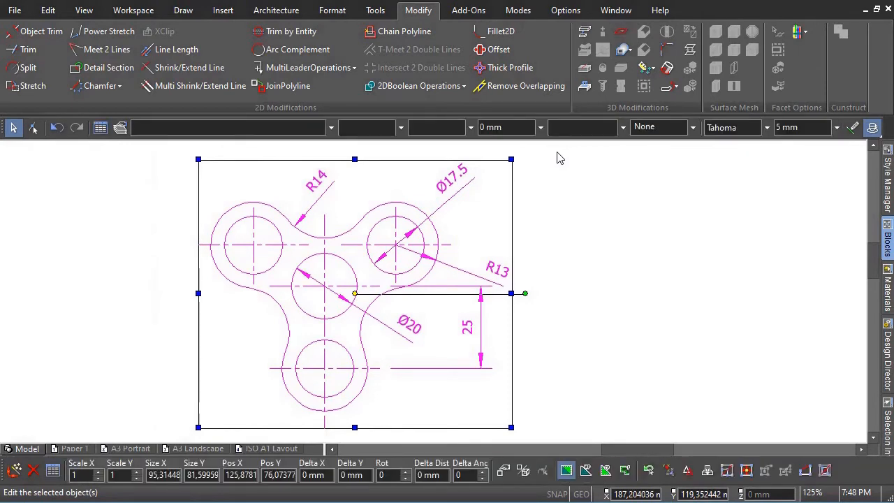
mouse_move(353, 293)
mouse_down()
mouse_move(823, 255)
mouse_move(884, 238)
mouse_move(741, 302)
mouse_move(735, 291)
mouse_up()
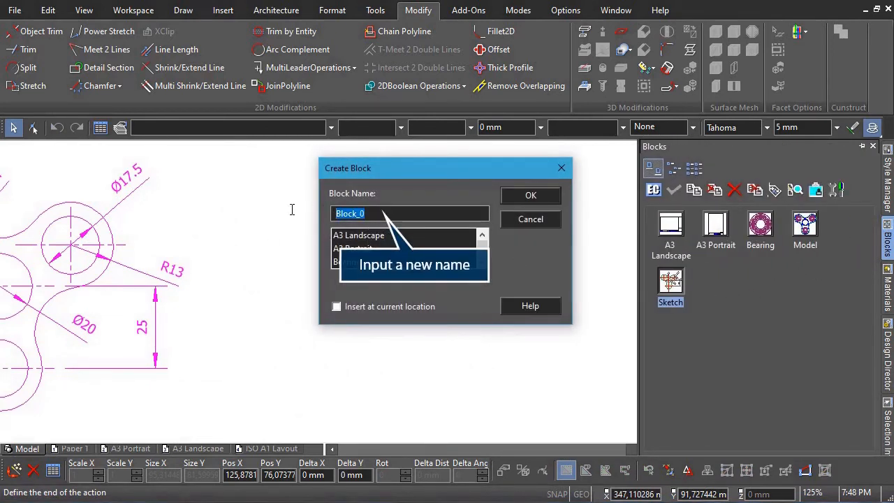
text(mySketch)
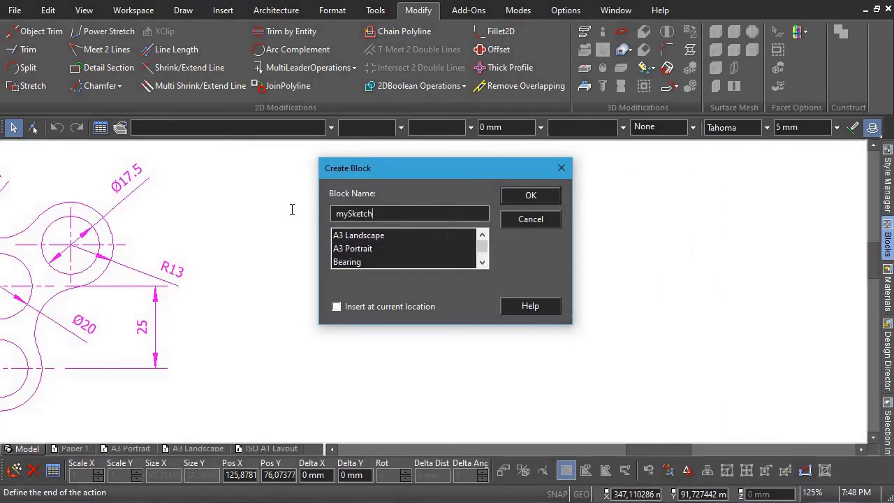
click(385, 308)
click(534, 195)
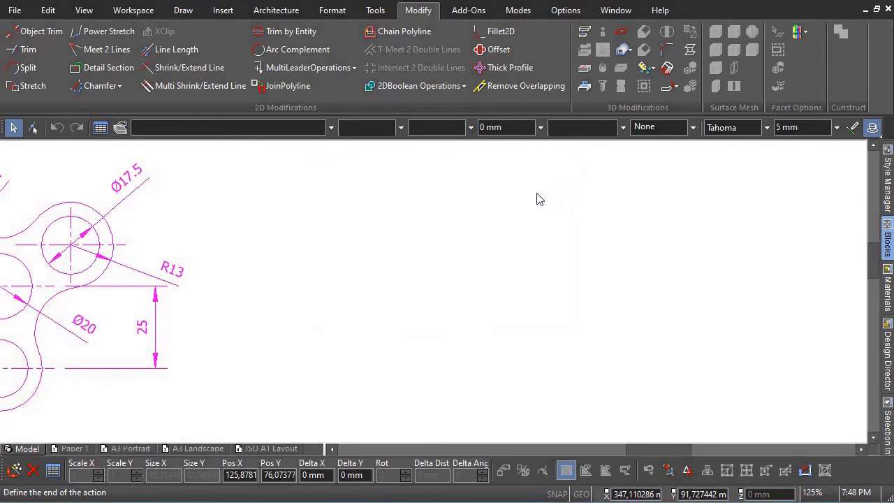
key(Escape)
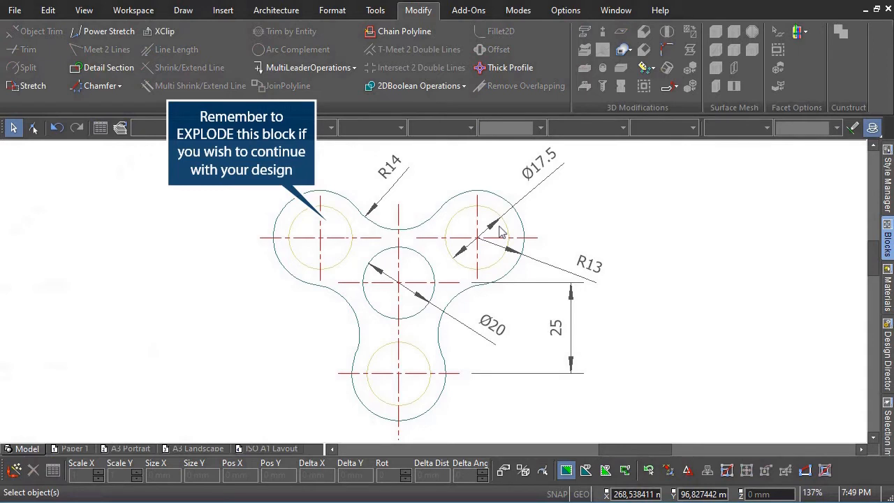
Step: Explode the spinner sketch block into separate objects
click(443, 206)
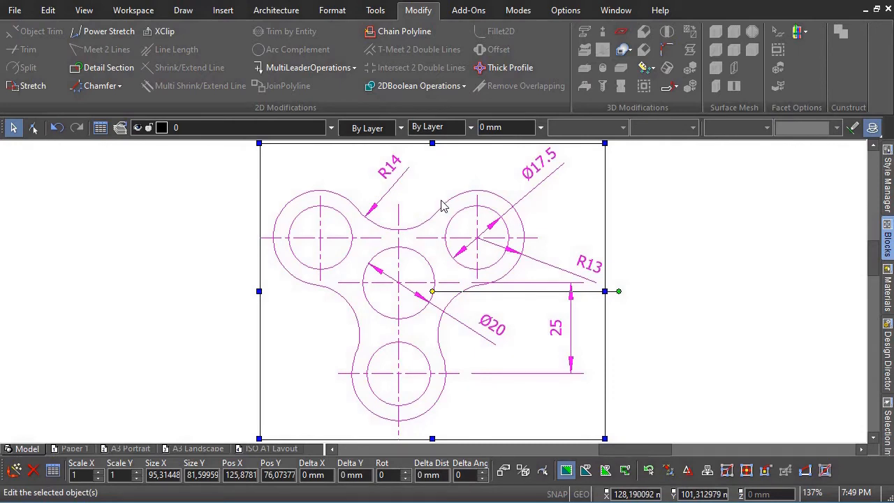
click(332, 10)
click(288, 32)
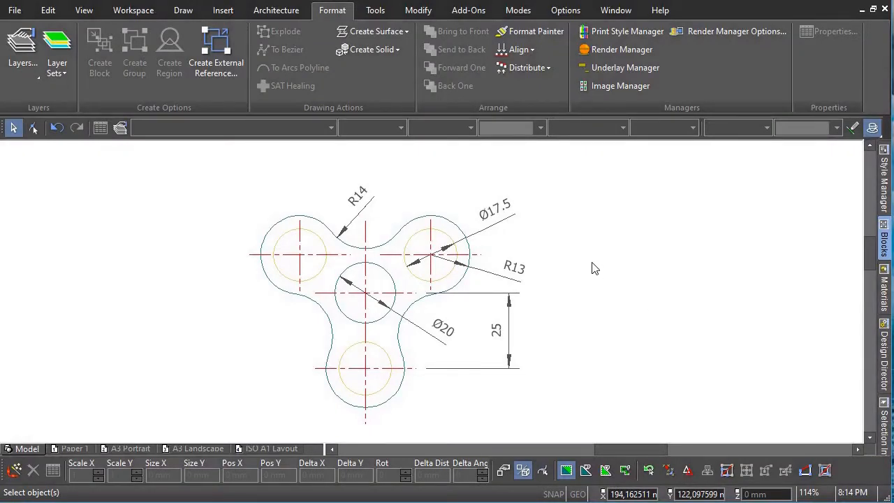
click(310, 222)
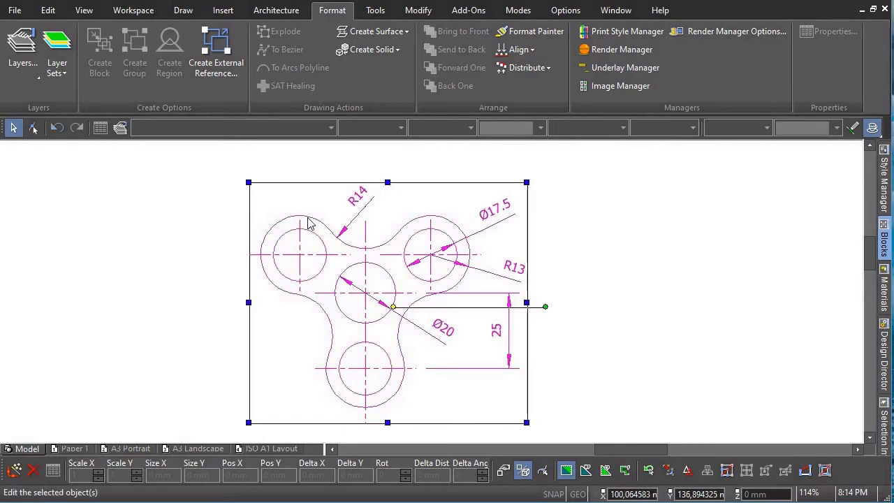
click(285, 31)
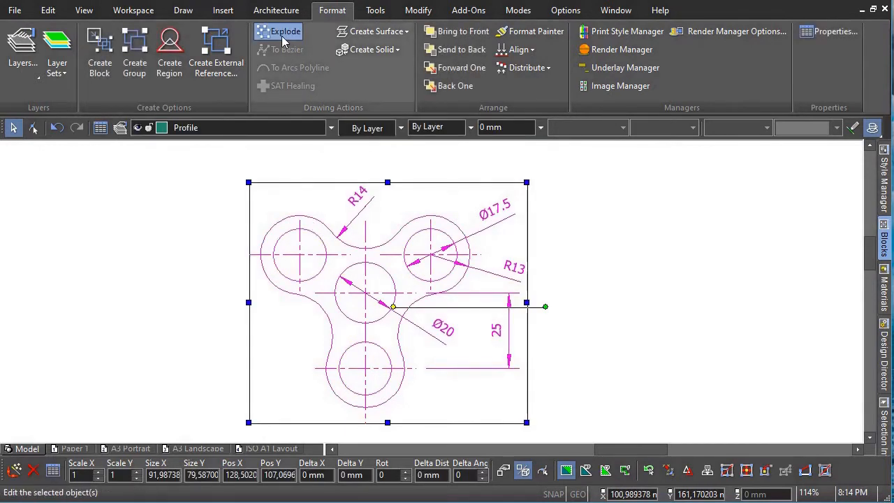
click(726, 280)
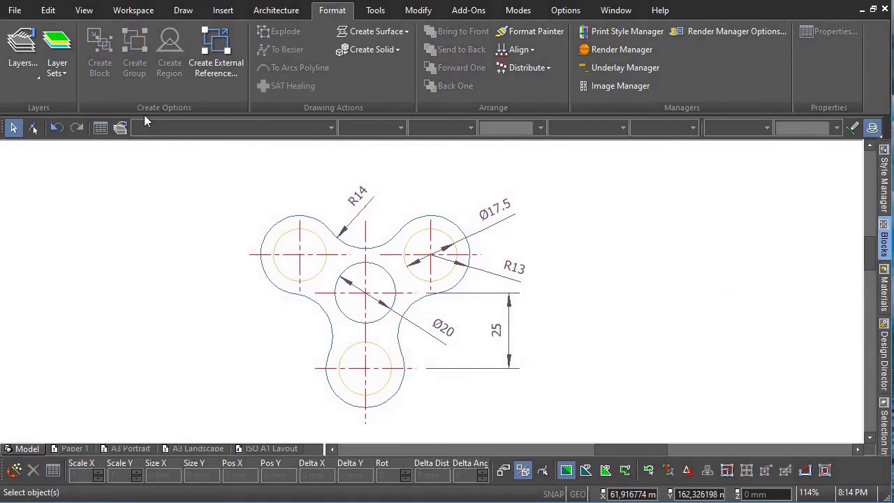
Step: Select all objects on the Annotation and CL layers and delete them, leaving only the spinner's profile and hole circles
click(48, 9)
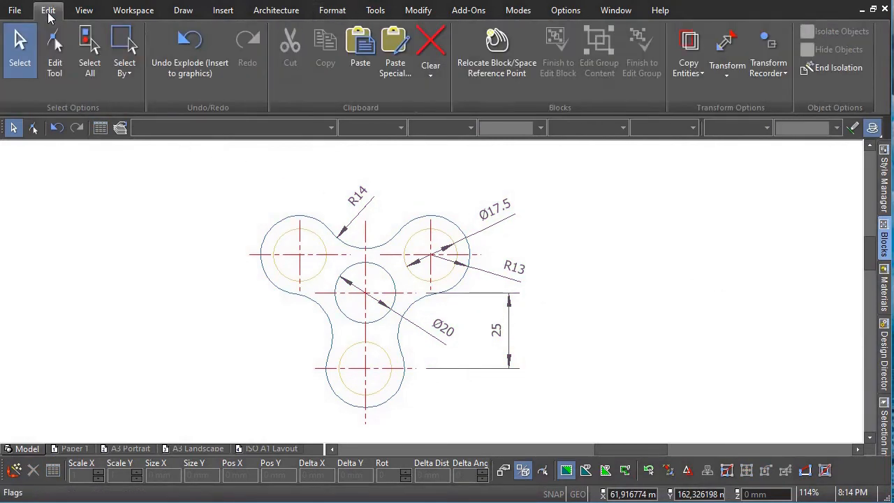
click(124, 69)
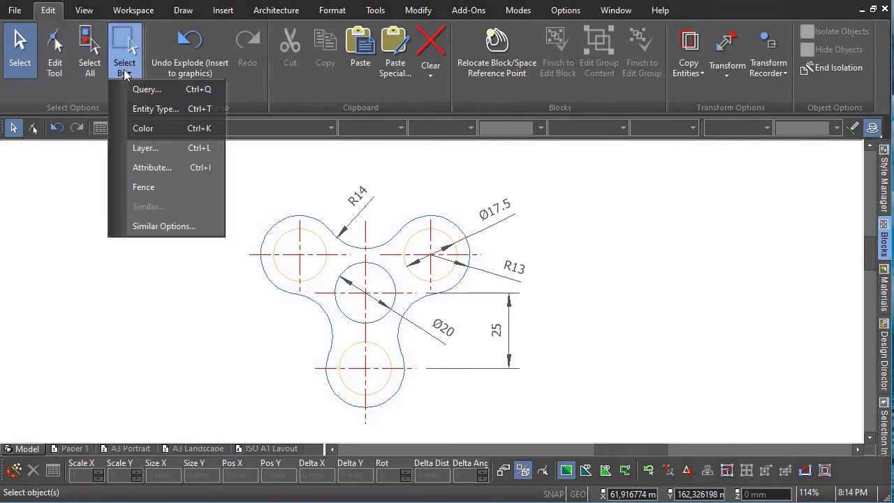
click(171, 148)
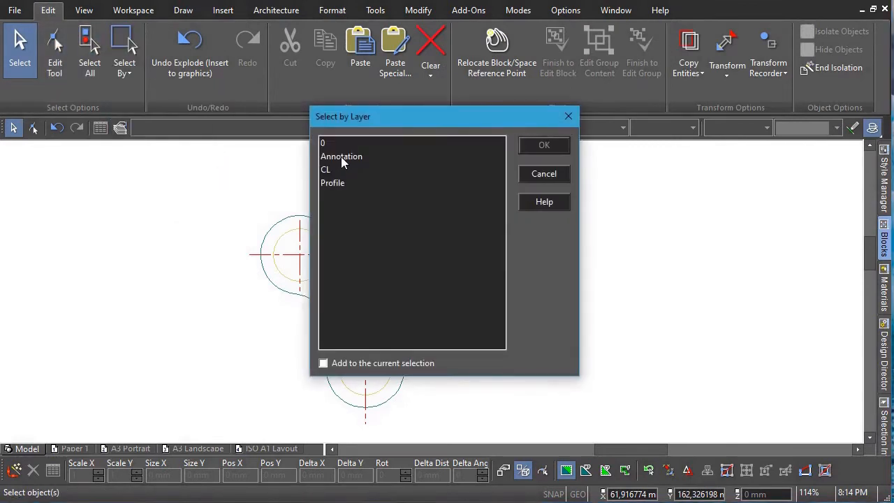
click(342, 159)
ctrl+click(332, 172)
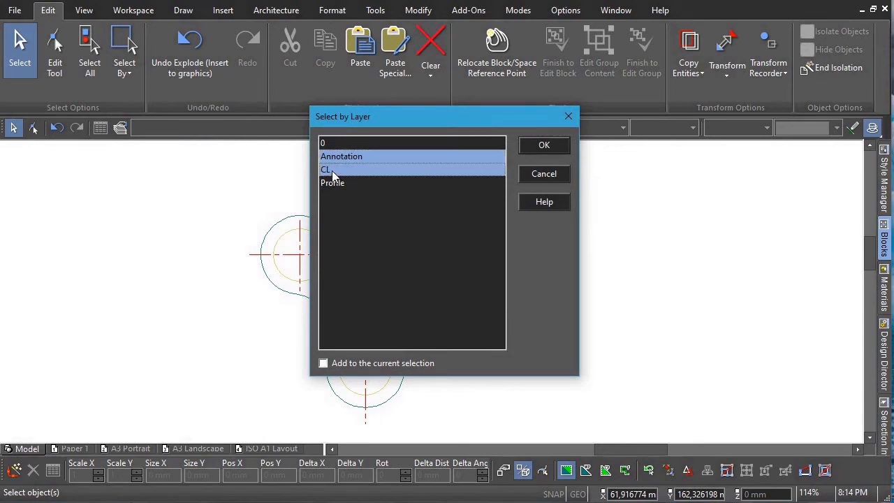
click(543, 147)
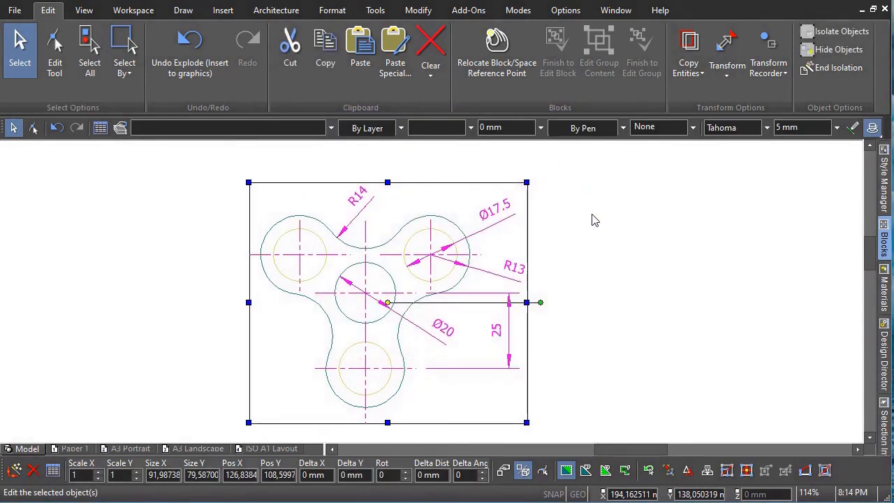
key(Delete)
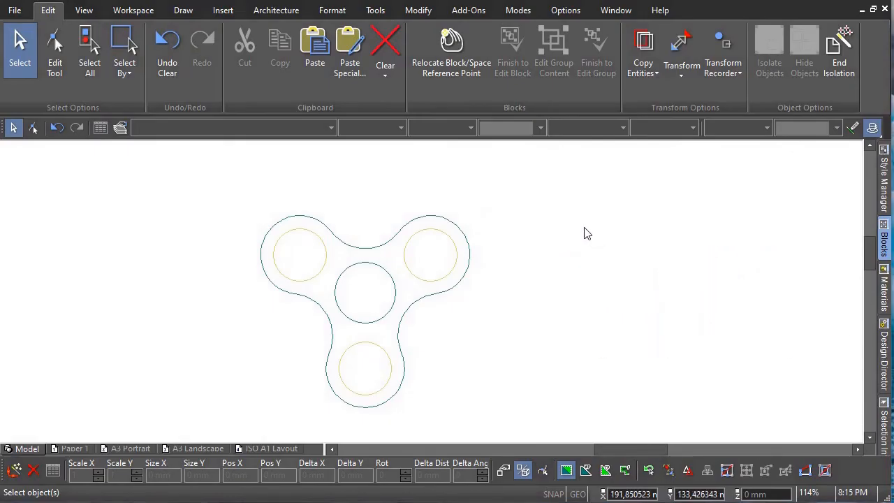
Step: Show the spinner profile in the Isometric SE view
right_click(556, 195)
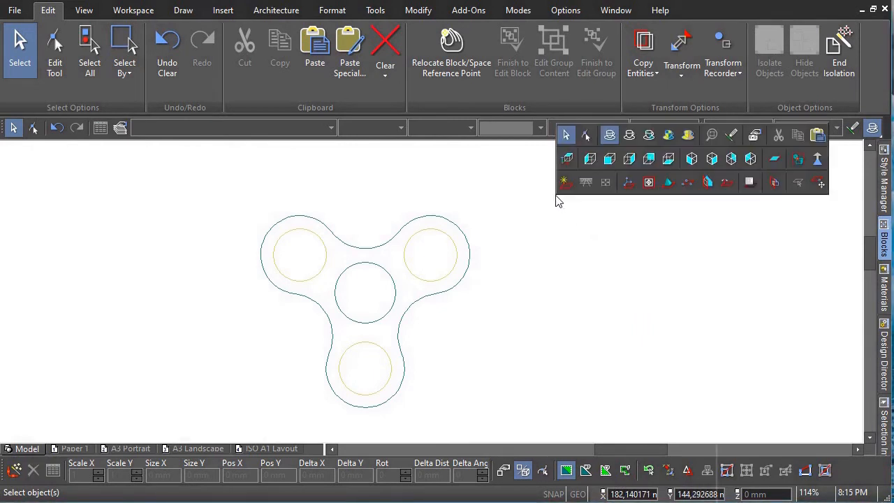
click(712, 159)
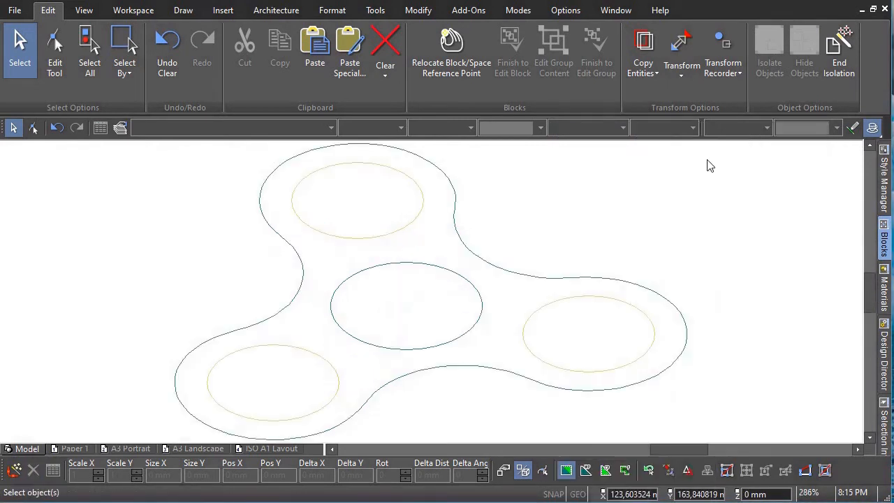
scroll(421, 314, down, 2)
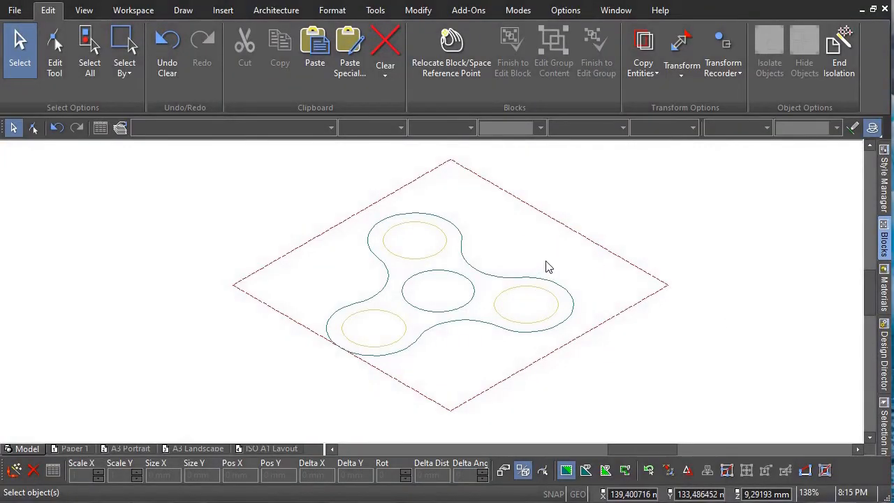
mouse_move(556, 283)
shift+middle_down()
mouse_move(491, 301)
mouse_move(395, 246)
mouse_move(401, 172)
mouse_move(425, 152)
mouse_move(429, 196)
mouse_move(459, 248)
mouse_move(454, 123)
mouse_move(453, 216)
mouse_move(499, 269)
shift+middle_up()
scroll(677, 254, down, 1)
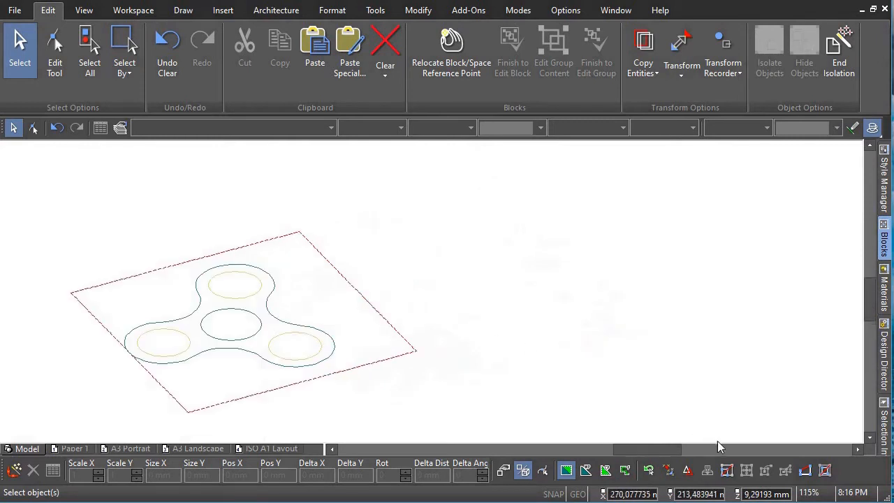
right_click(678, 307)
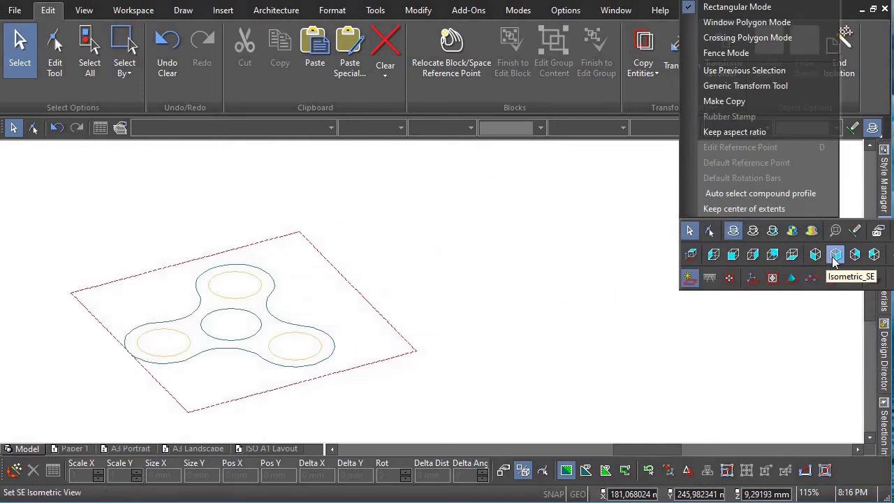
click(833, 274)
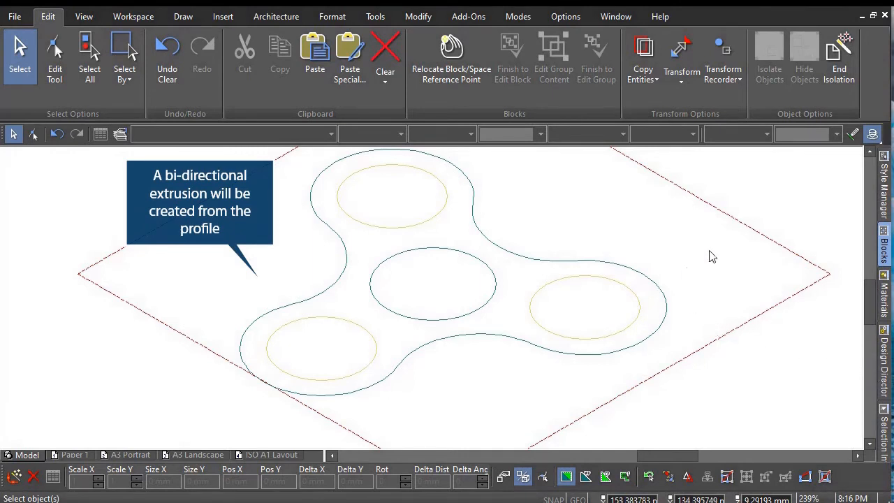
Step: Extrude the outer spinner outline together with the three lobe circles as a two-sided compound profile with a height of 3 mm
click(186, 21)
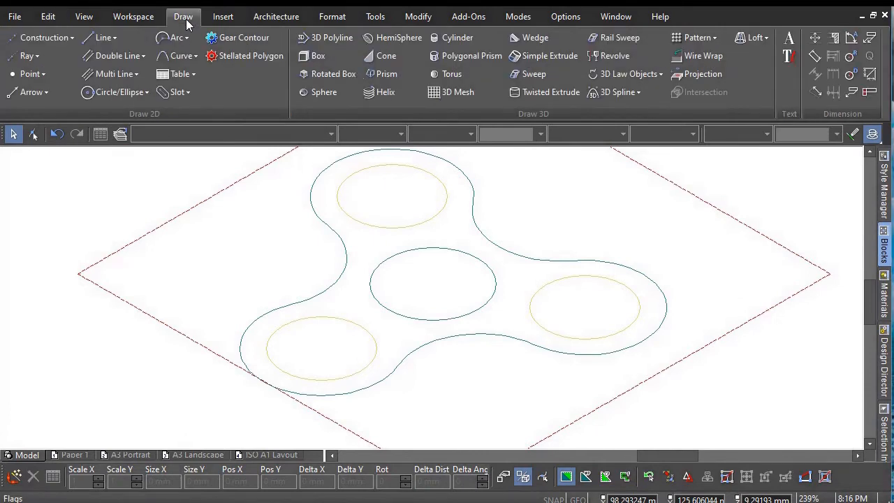
click(569, 58)
scroll(440, 307, down, 1)
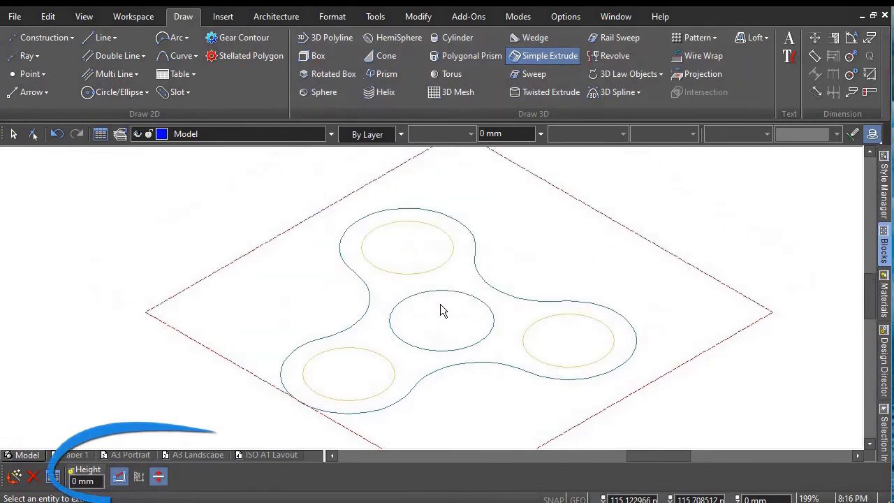
click(159, 478)
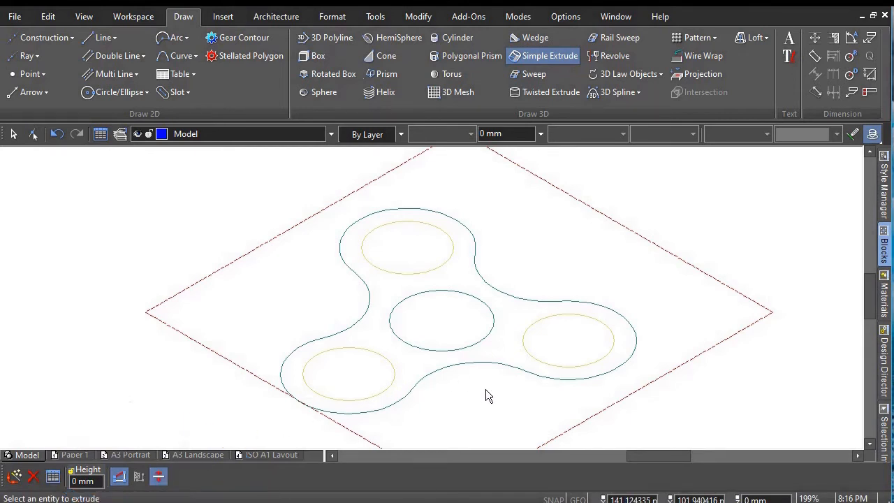
click(457, 364)
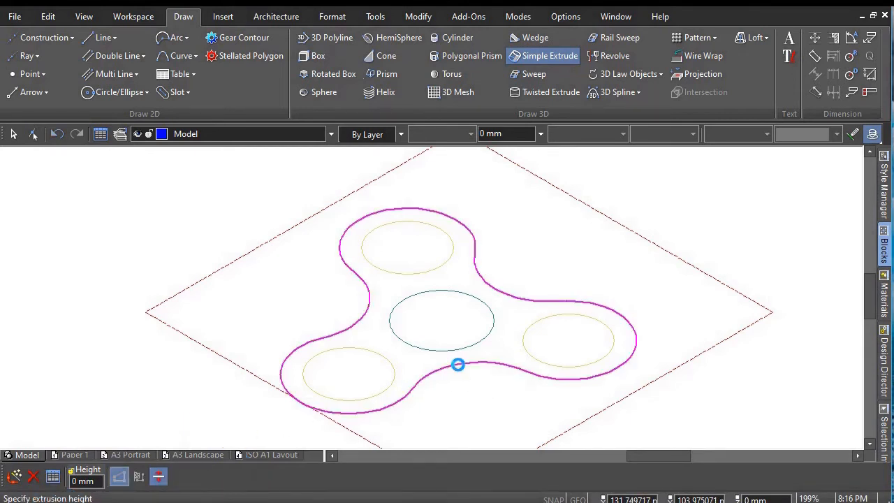
shift+click(380, 352)
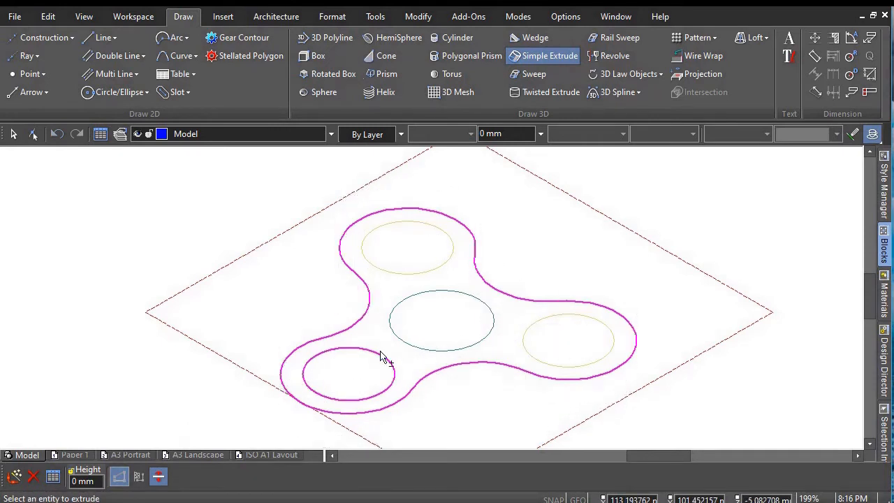
shift+click(392, 274)
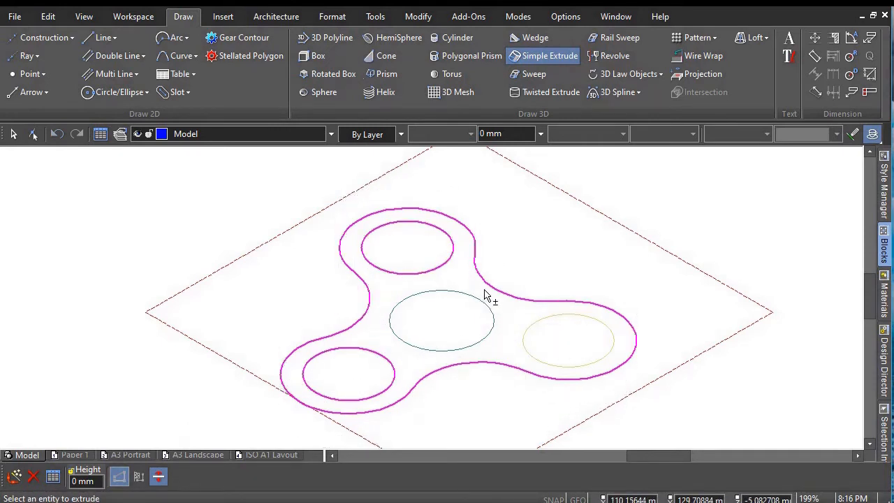
shift+click(529, 324)
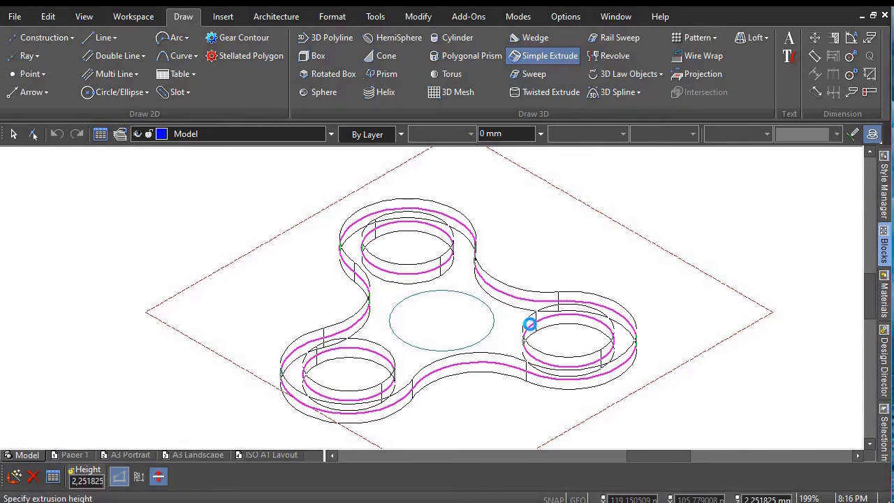
key(Tab)
text(3)
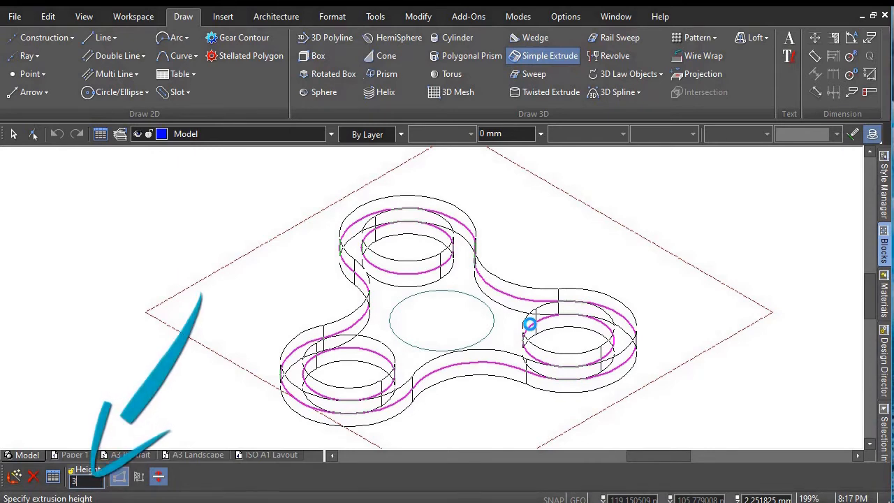
key(Return)
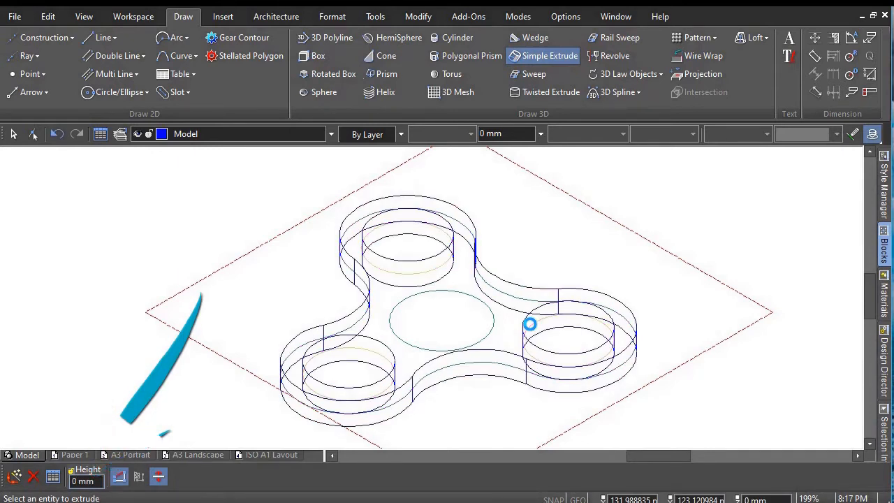
key(Escape)
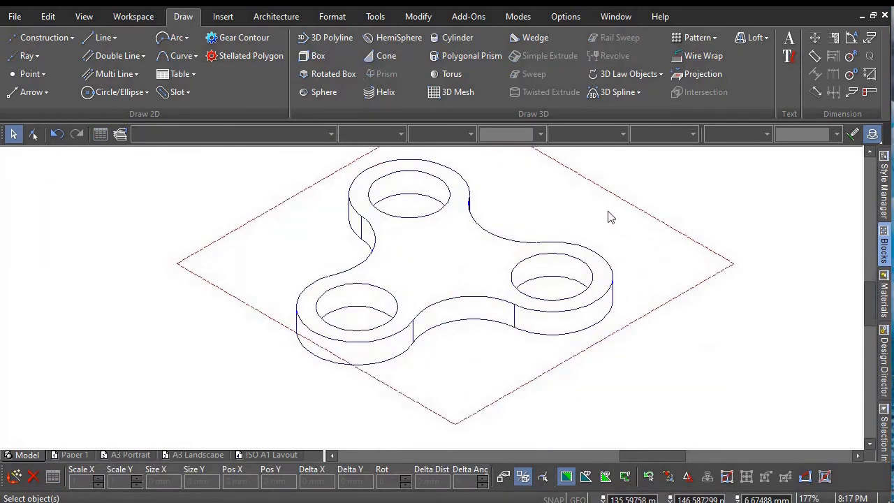
Step: View the extruded spinner body edge-on to examine its two-sided extrusion
right_click(607, 217)
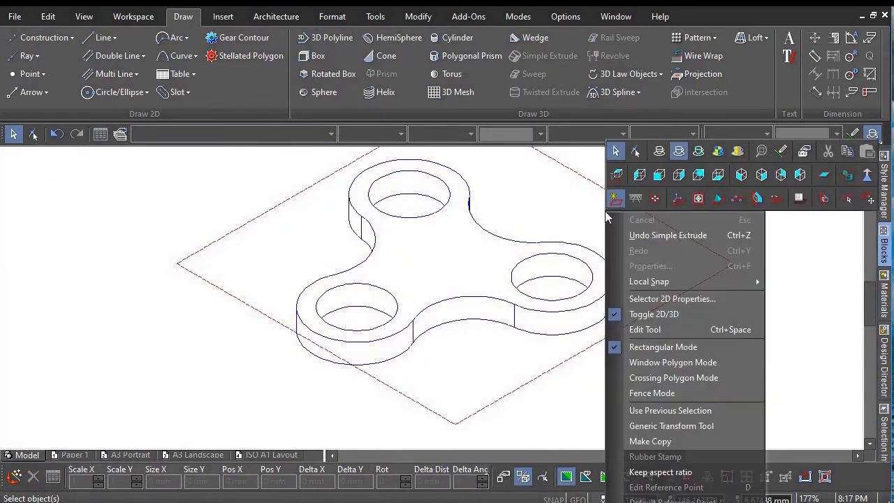
click(666, 176)
scroll(430, 305, down, 1)
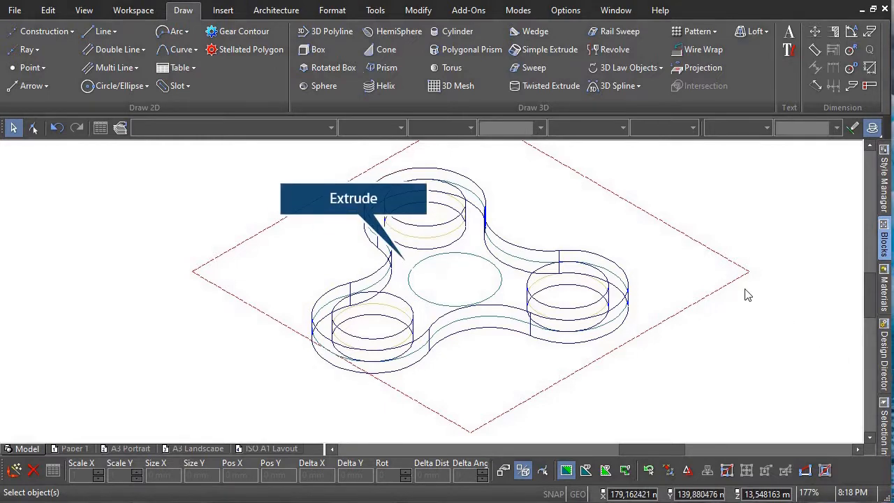
Step: Extrude the central circle as a separate two-sided solid with a height of 5 mm, with the compound profile option turned off
click(565, 48)
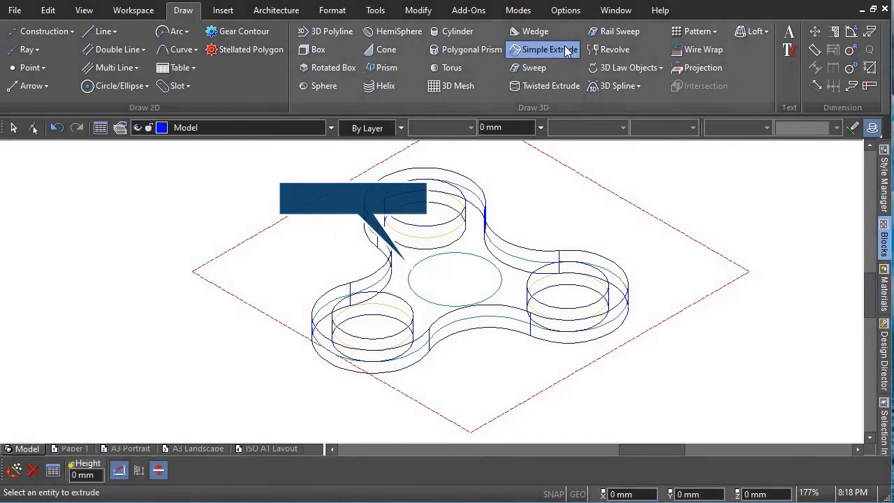
click(121, 471)
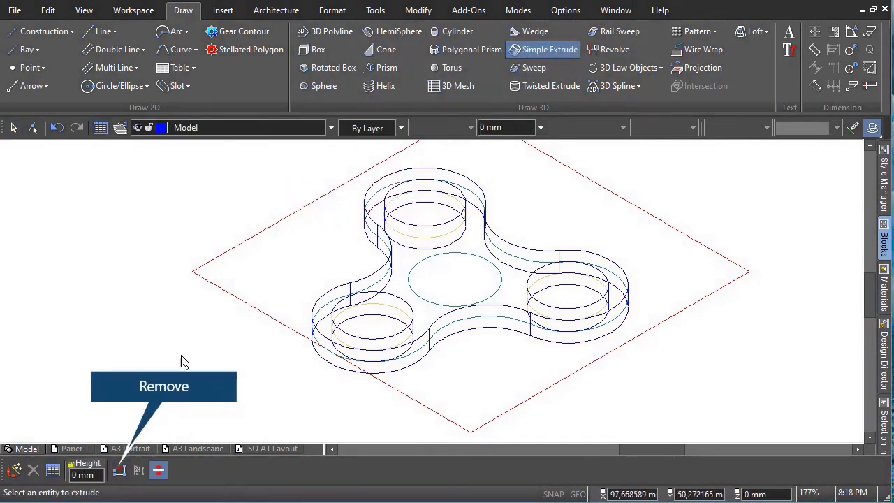
click(415, 298)
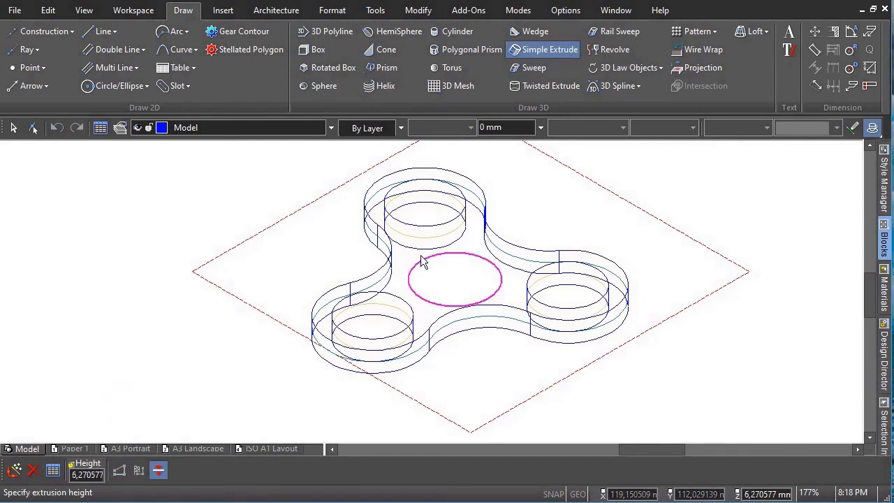
text(5)
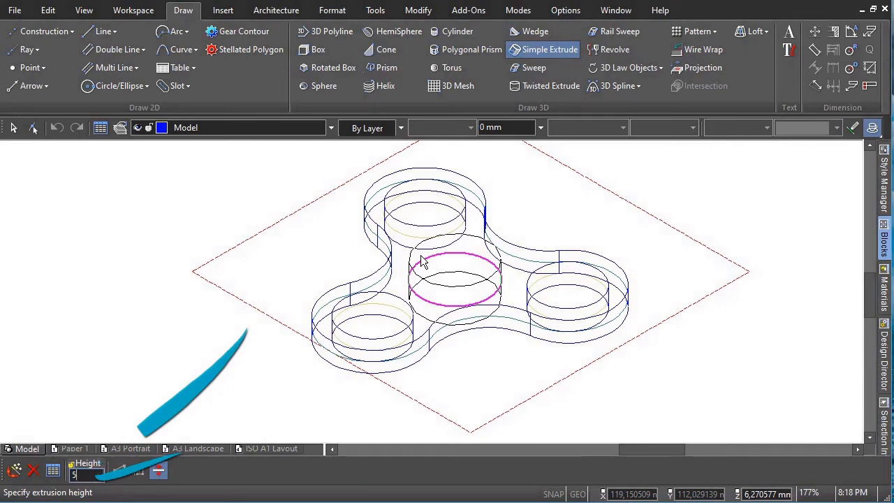
key(Return)
Step: Examine the heights of the hub and body in the orthographic front and right views, and return to Isometric SE
right_click(576, 212)
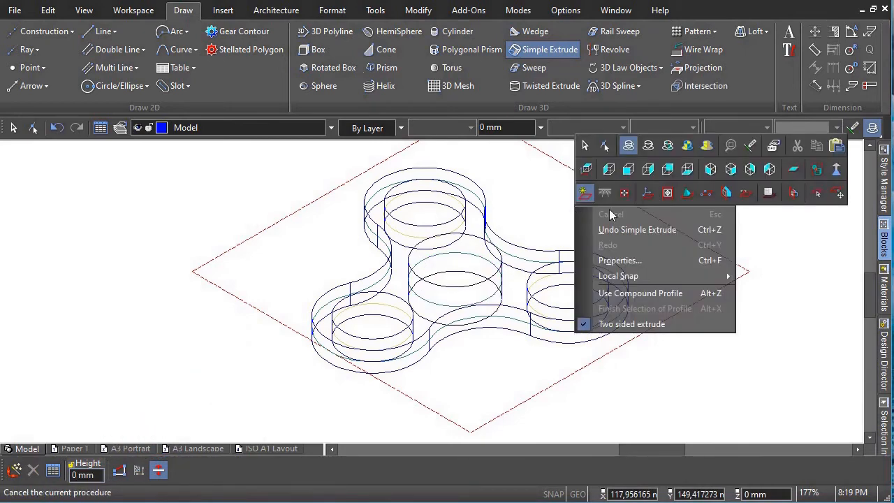
click(625, 178)
scroll(432, 301, down, 2)
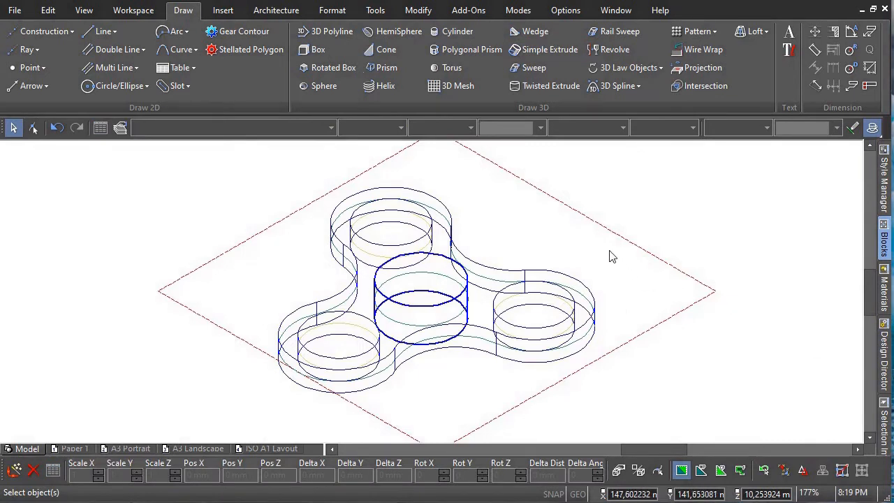
right_click(580, 200)
click(653, 164)
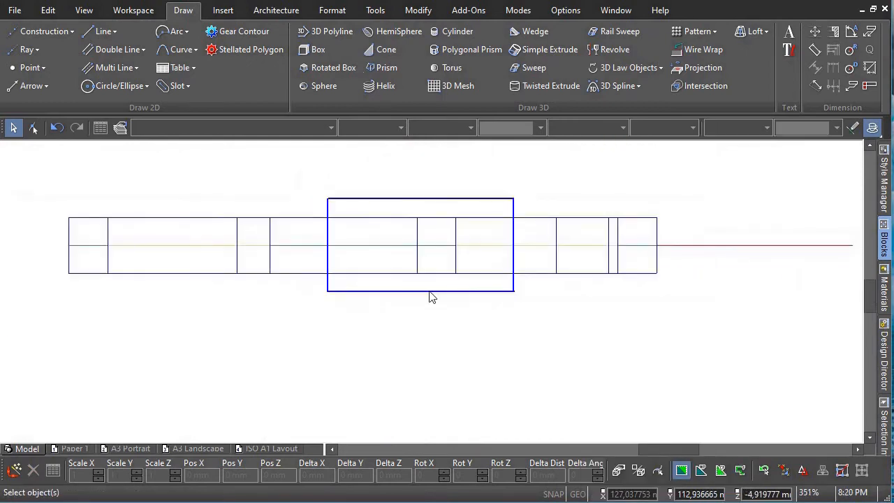
right_click(577, 183)
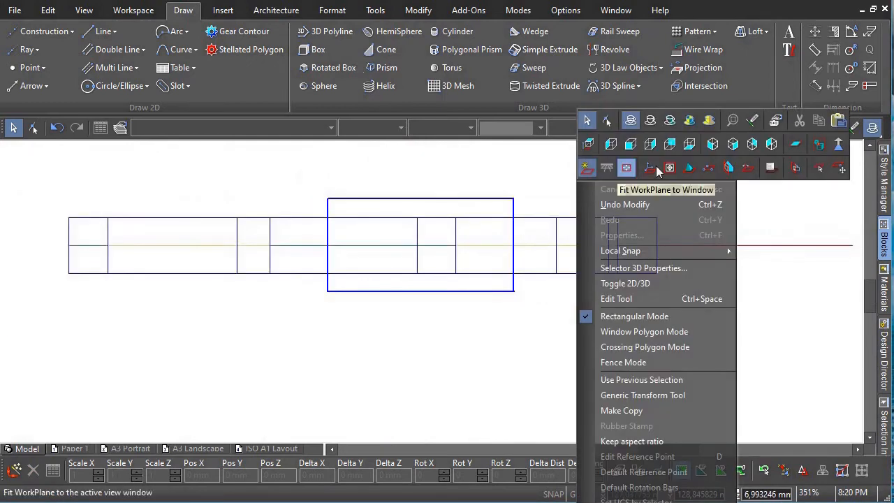
click(732, 143)
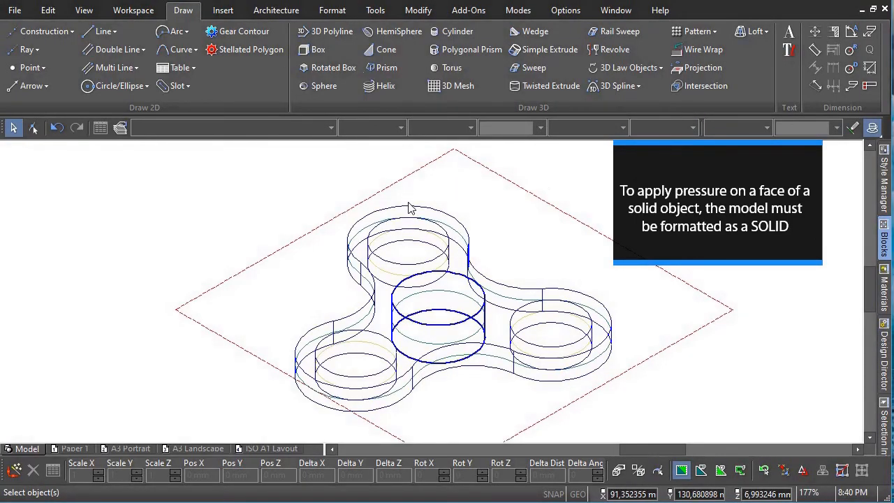
Step: Select both extrusions and have them created as Solid in their 3D properties
click(448, 220)
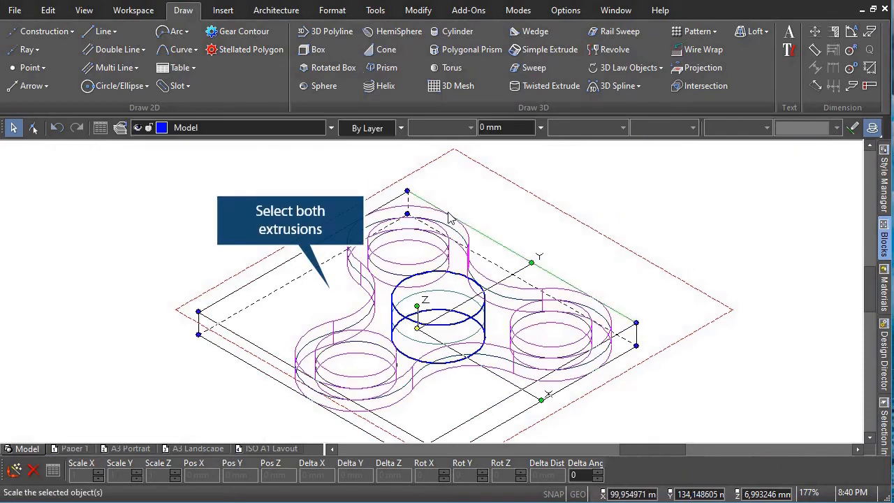
click(461, 280)
shift+click(460, 281)
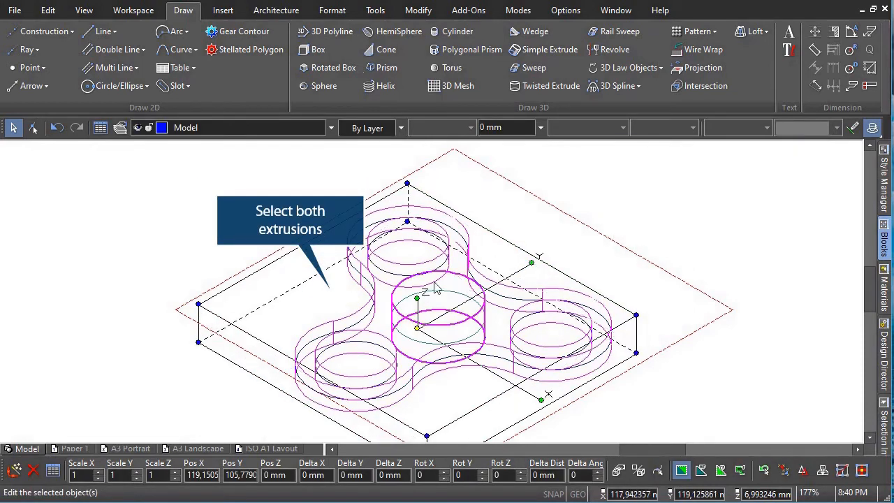
click(55, 480)
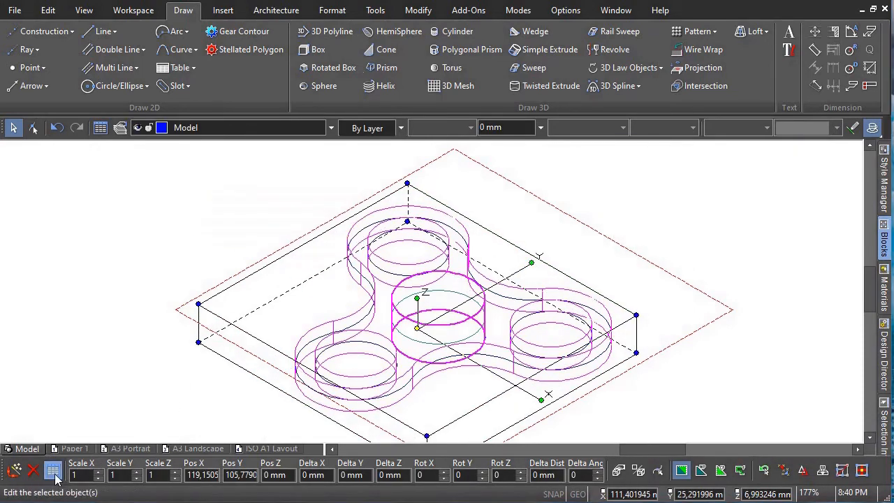
click(276, 132)
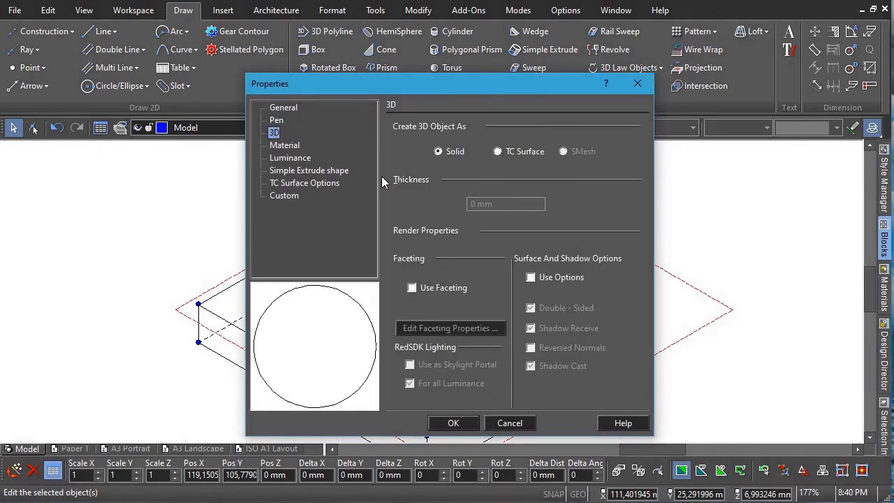
click(455, 423)
key(Escape)
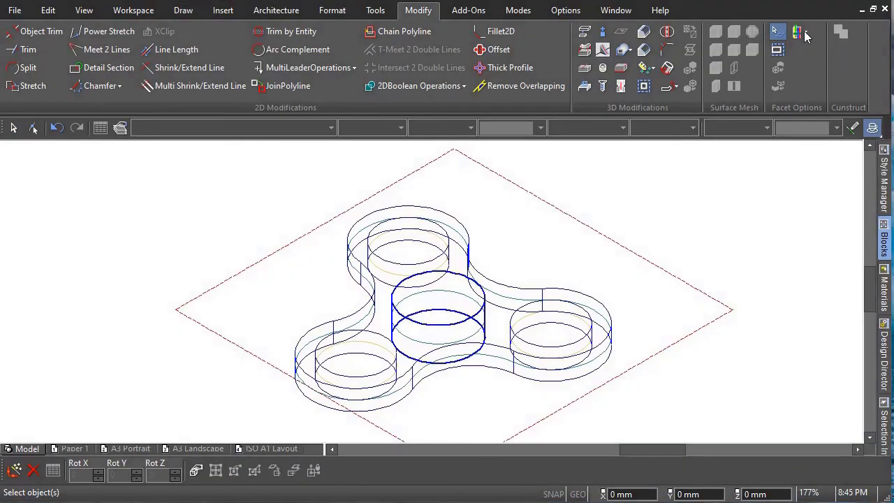
Step: Apply a Pressure load with a gain of -700 to the upper face of the central cylinder
click(804, 33)
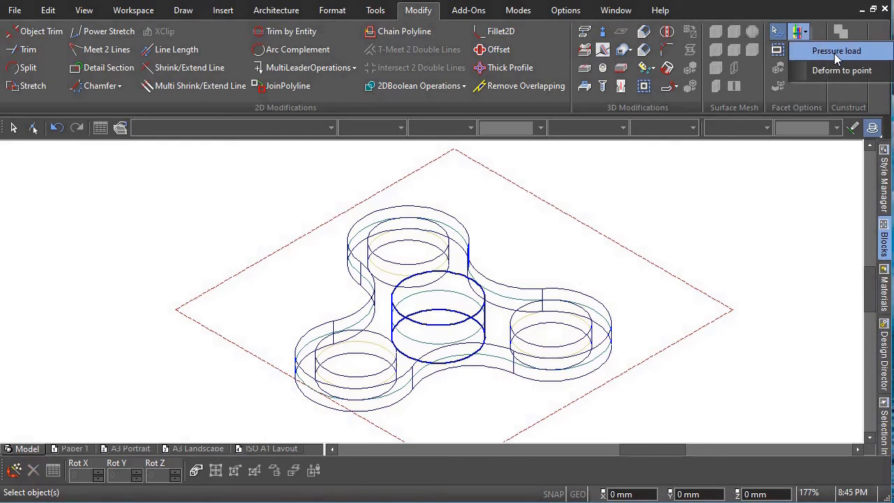
click(834, 53)
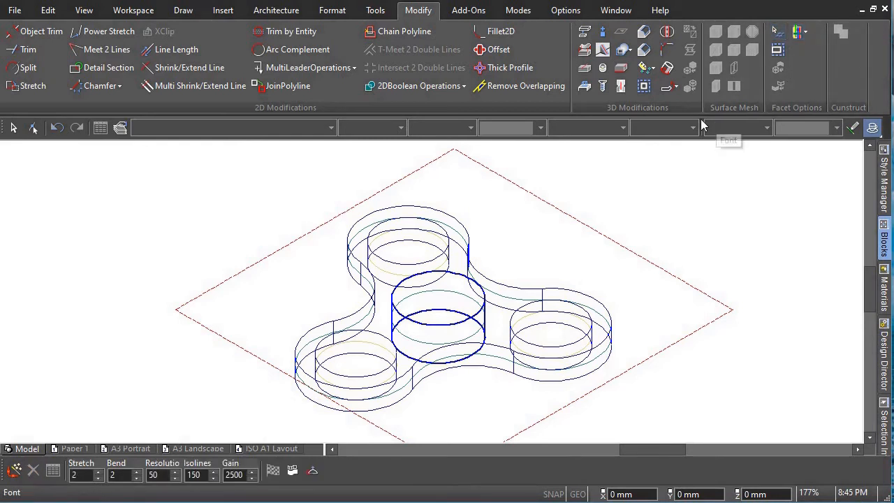
key(Tab)
key(Tab)
key(Tab)
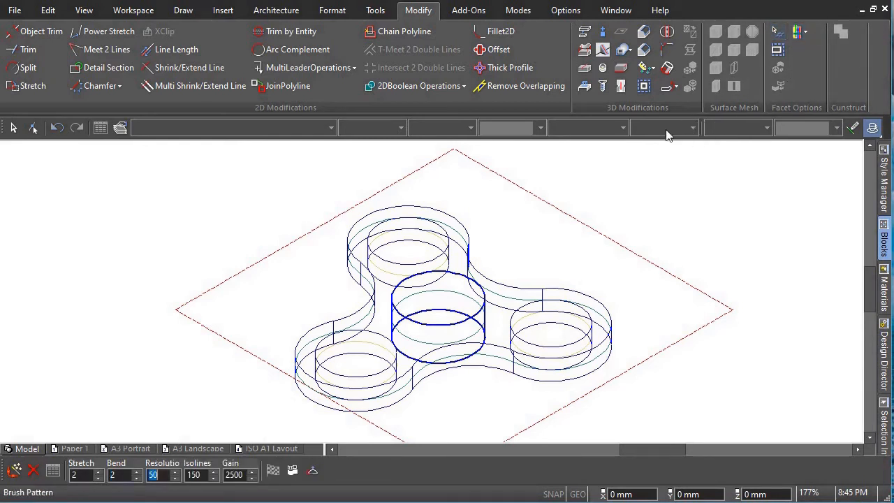
key(Tab)
key(Tab)
text(-)
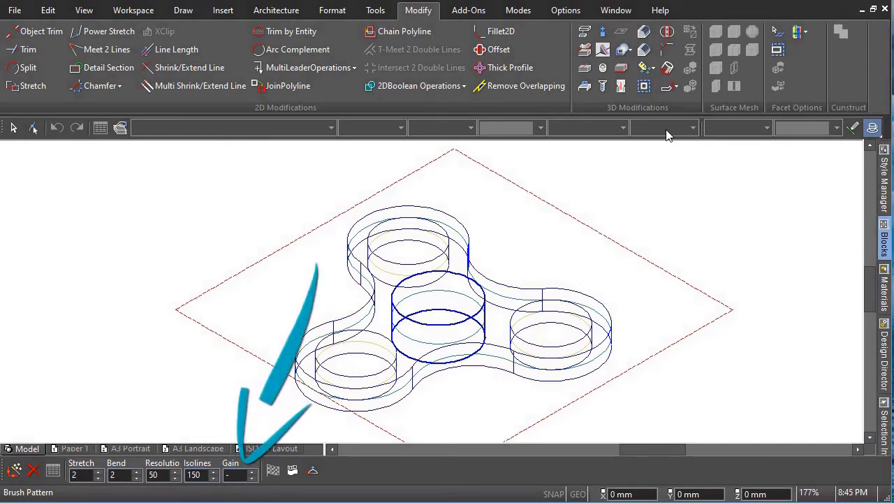
text(700)
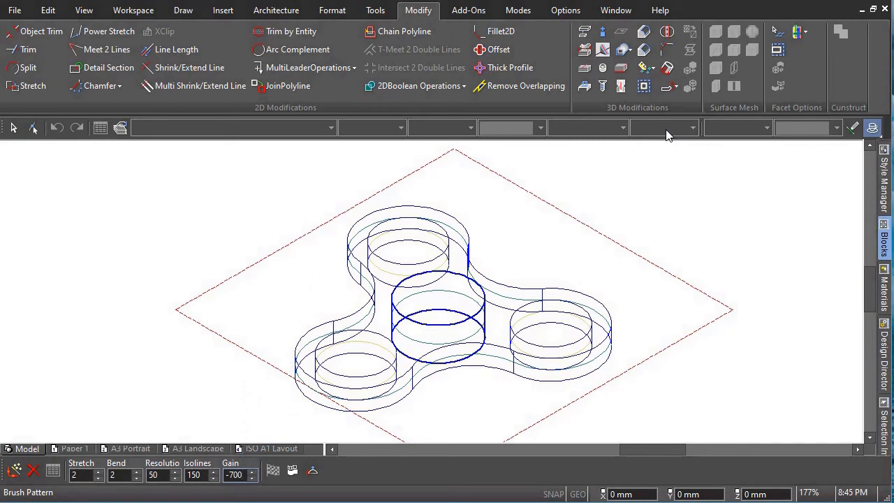
key(Return)
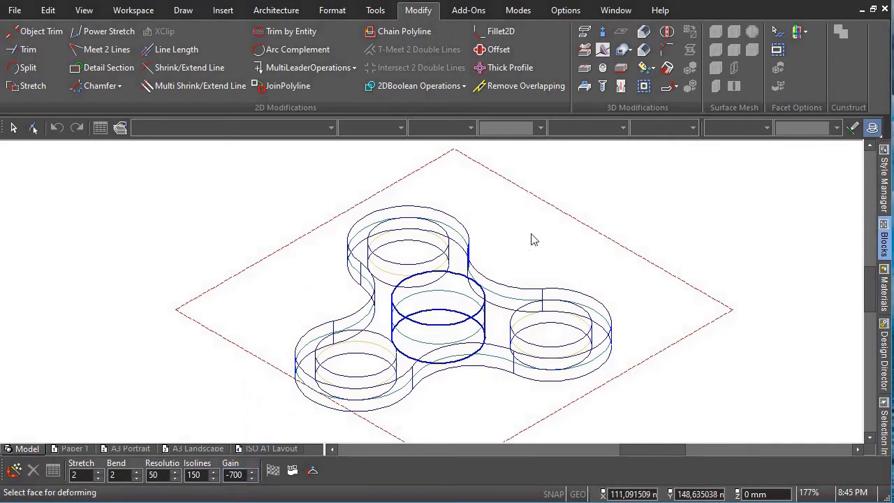
click(457, 283)
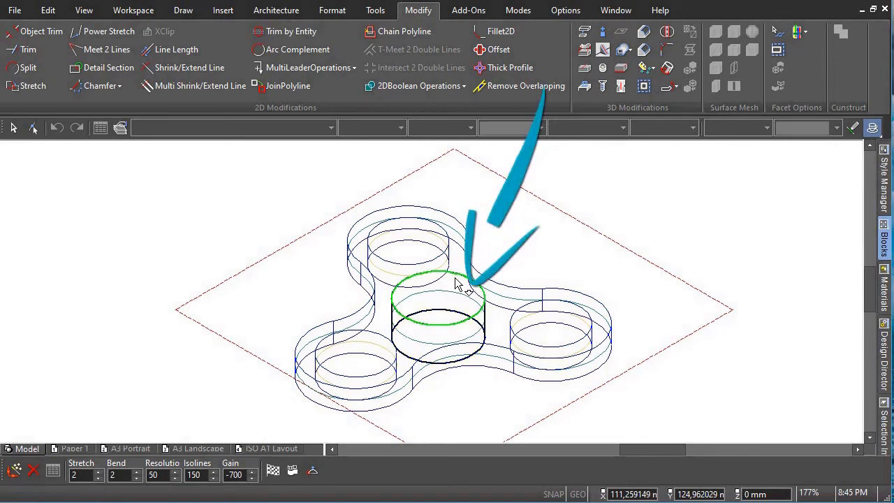
click(272, 470)
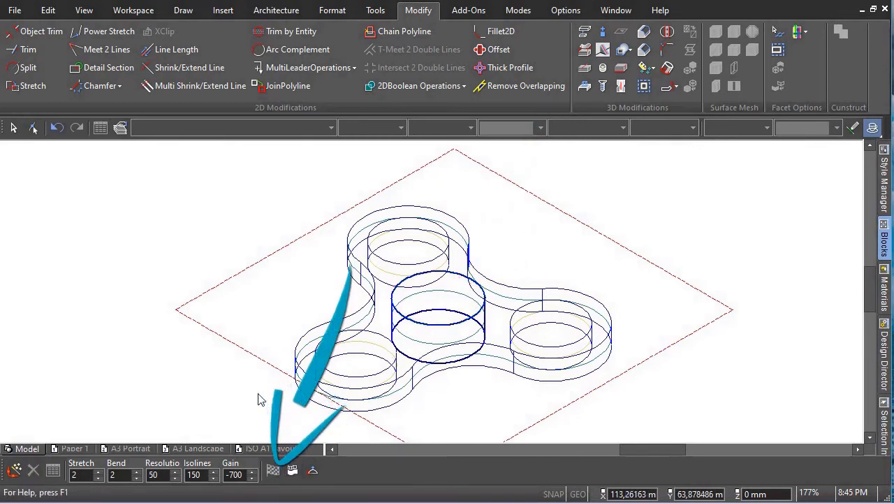
Step: Apply a curvature continuous blend with a 1 mm radius along the spinner body's top outer edge and check it with hidden lines suppressed
right_click(180, 212)
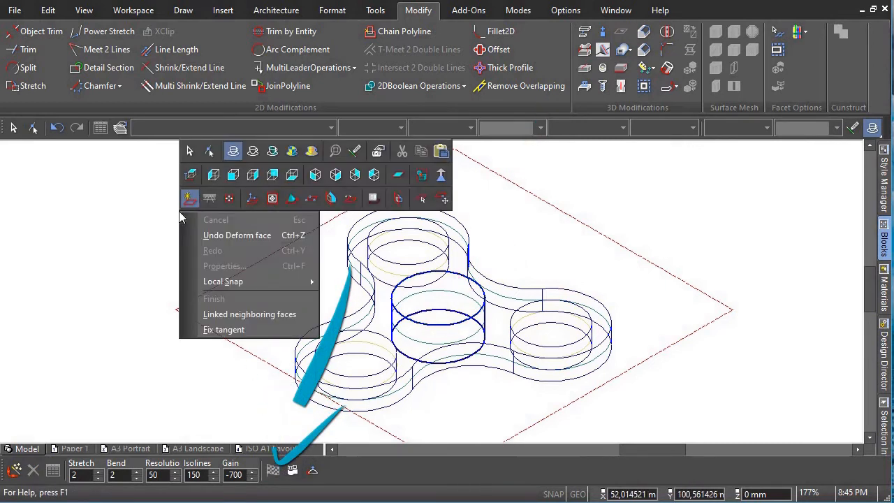
click(233, 174)
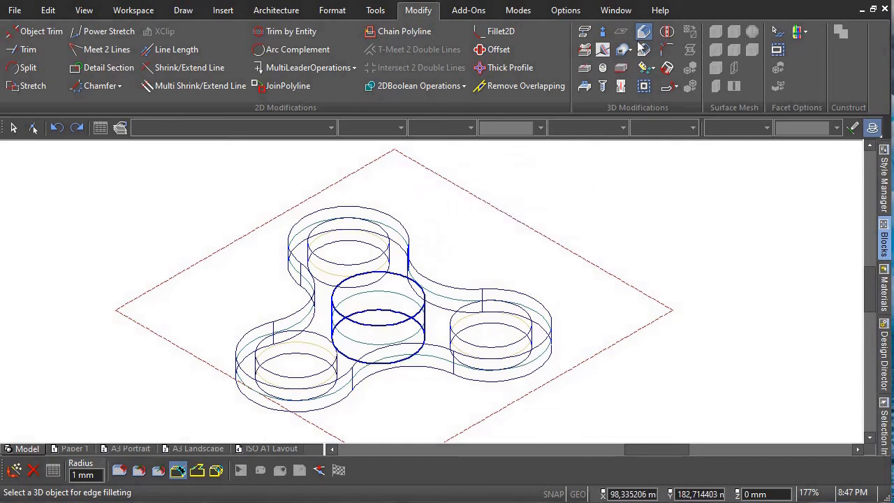
click(177, 472)
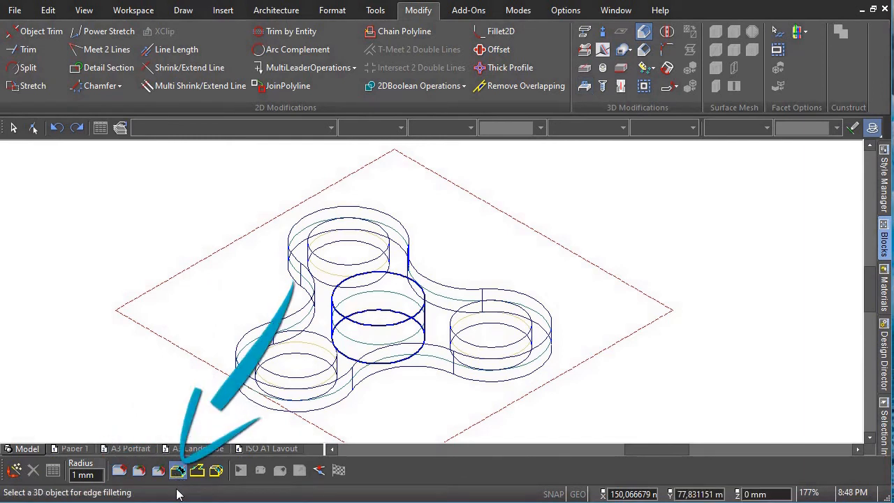
click(449, 291)
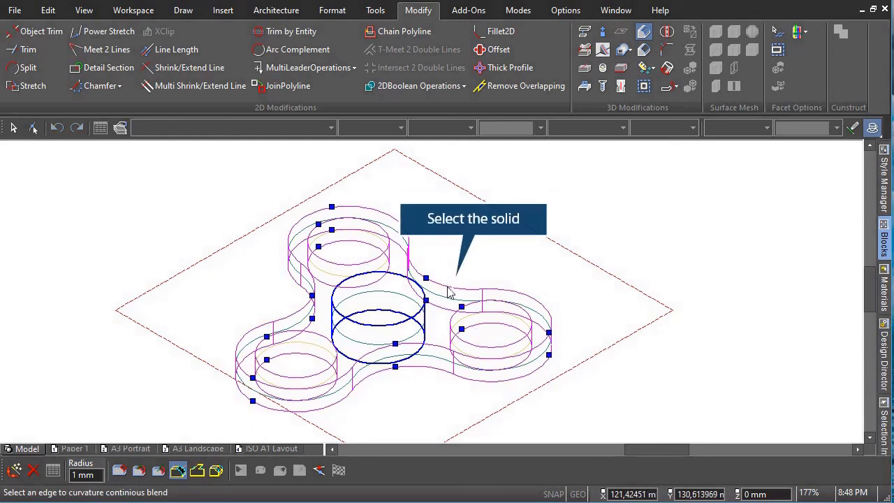
scroll(433, 309, up, 3)
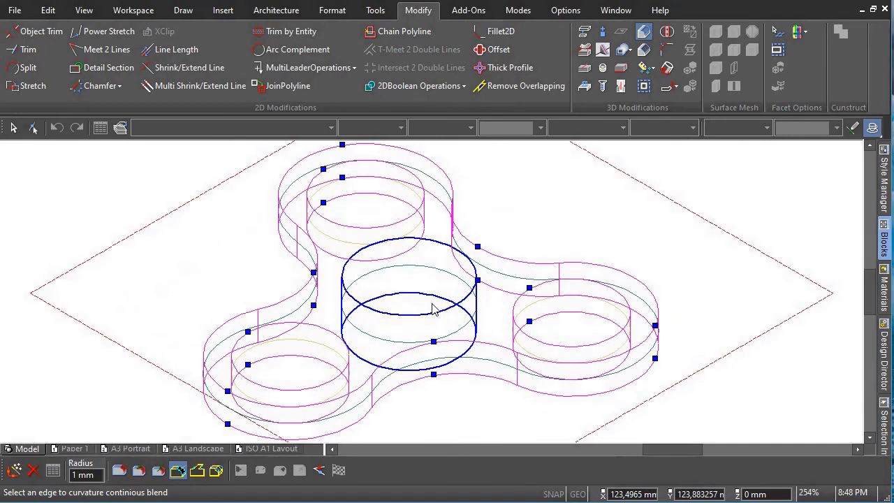
click(502, 255)
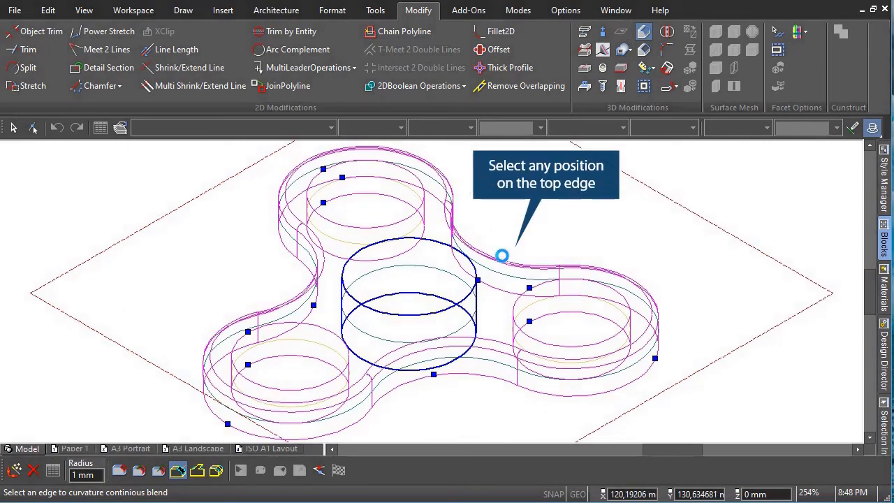
right_click(568, 202)
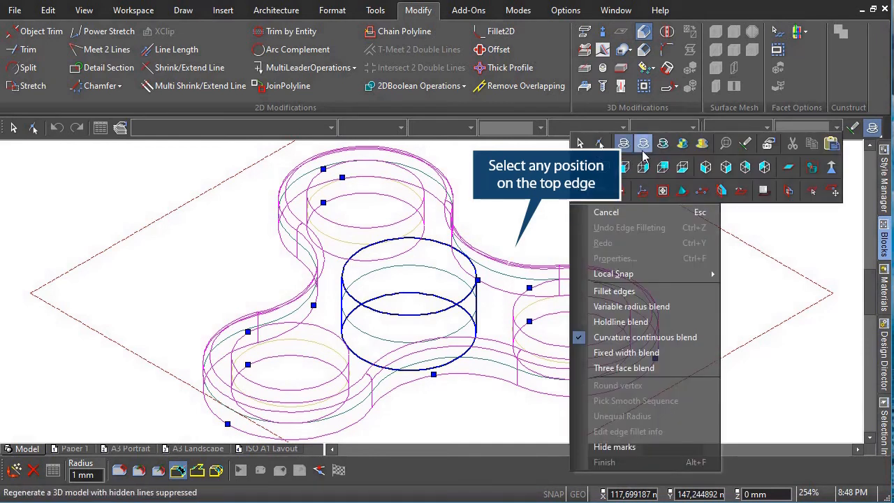
click(647, 172)
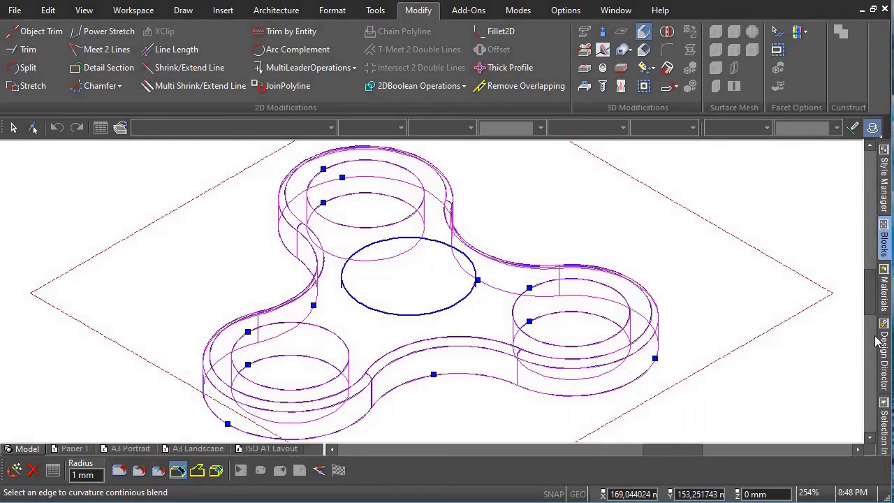
click(872, 128)
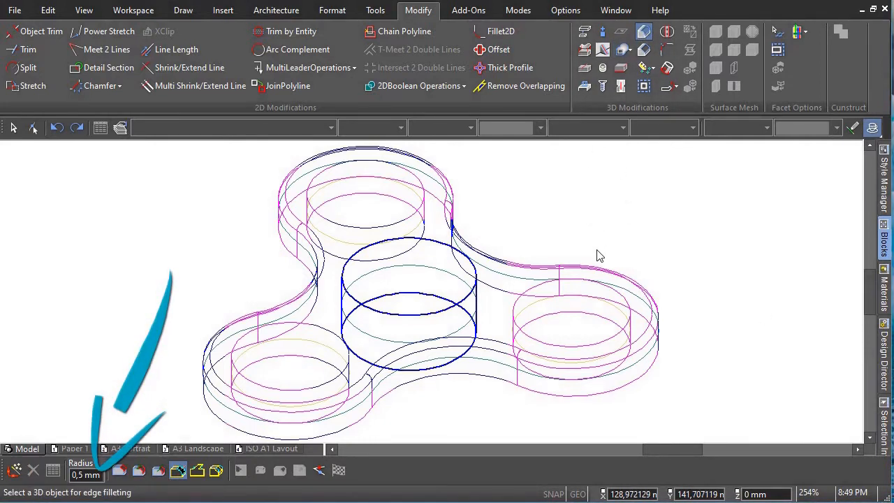
Step: Apply a curvature continuous blend with a 0.5 mm radius to the top edge of the central cylinder
click(435, 241)
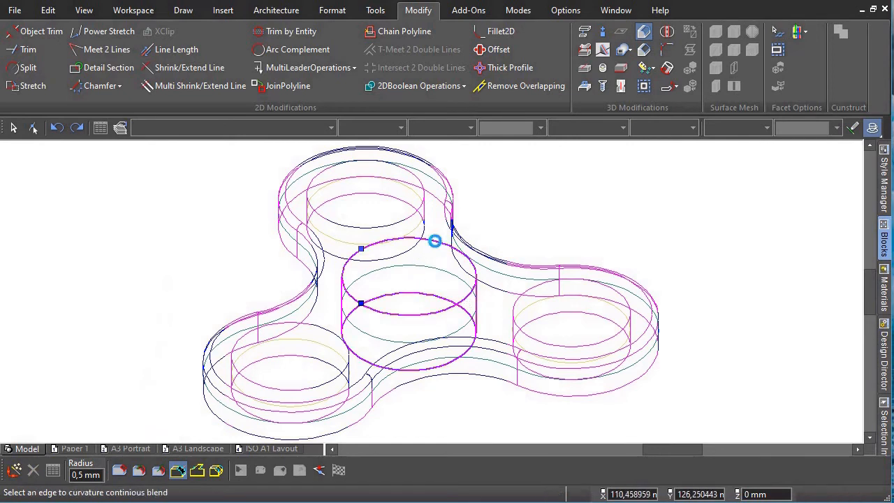
click(435, 240)
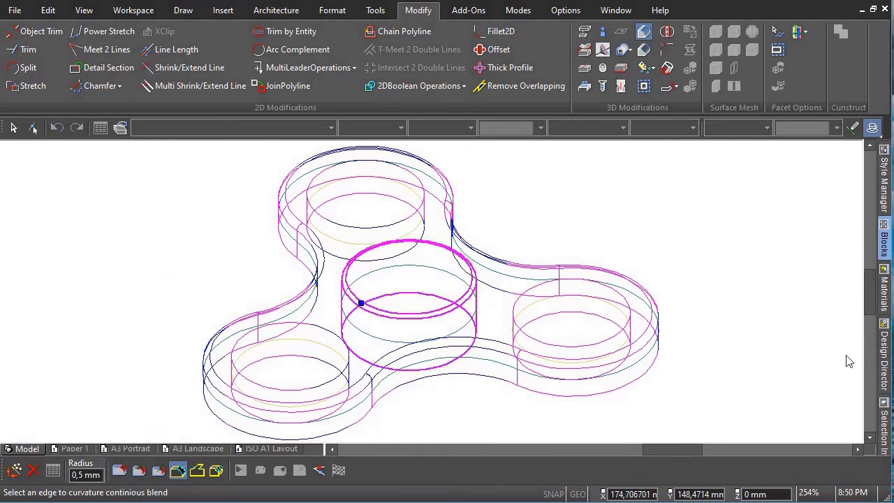
click(872, 128)
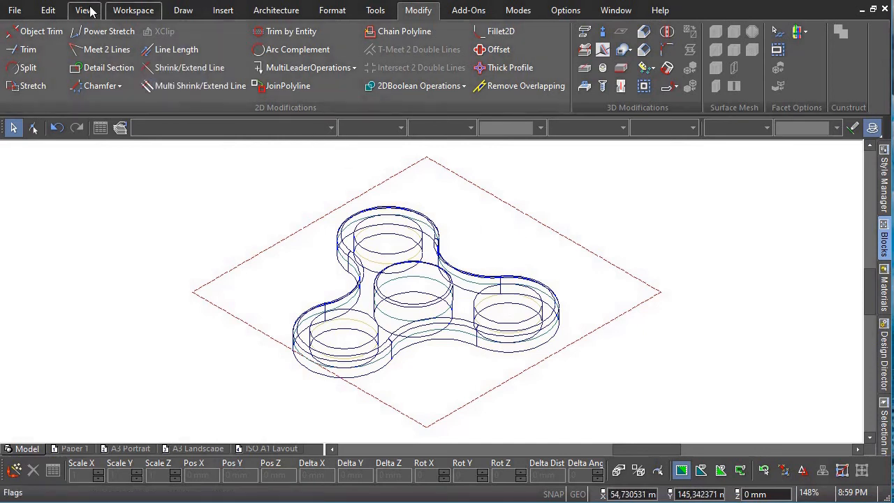
Step: Hide the selected body and hub solids, leaving the 2D profiles, and enable the Center snap
click(48, 11)
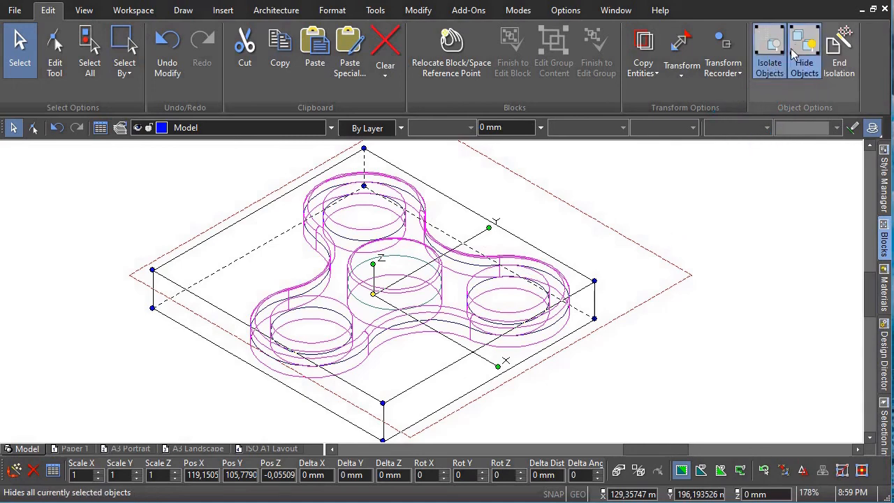
click(807, 43)
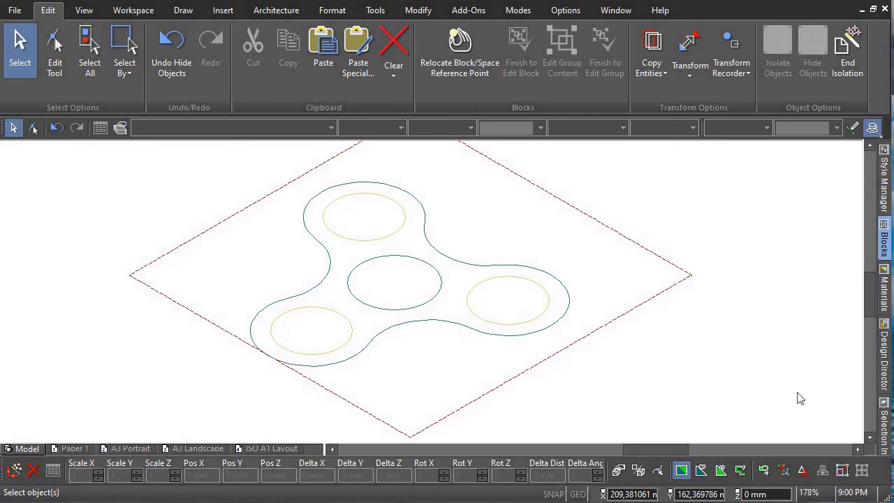
click(558, 496)
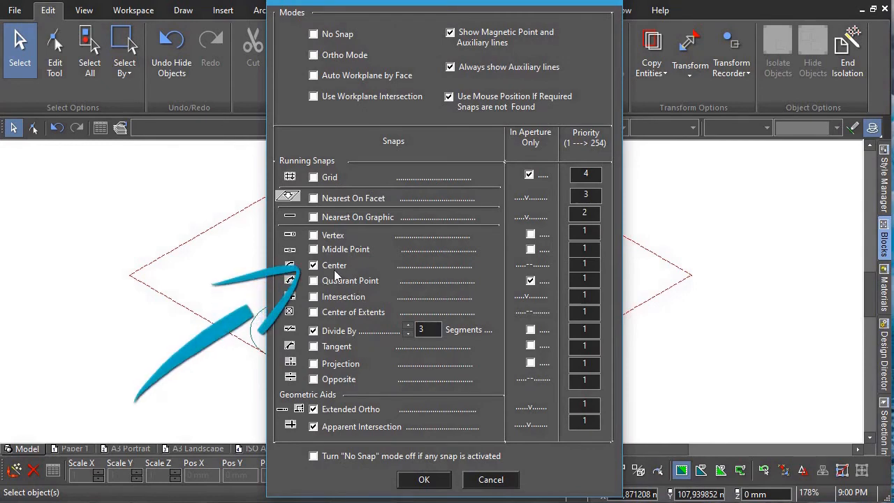
click(424, 478)
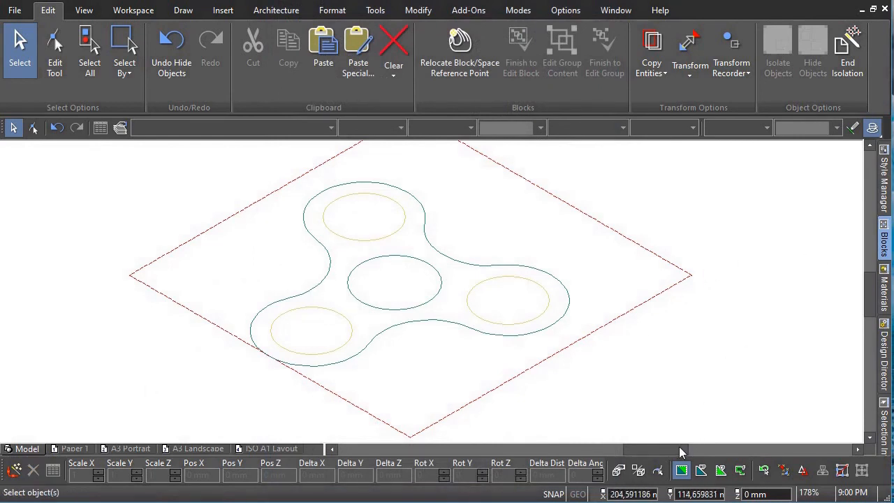
Step: Insert the Bearing block at the centre of each of the three lobe circles
drag(680, 449, 690, 449)
mouse_move(885, 253)
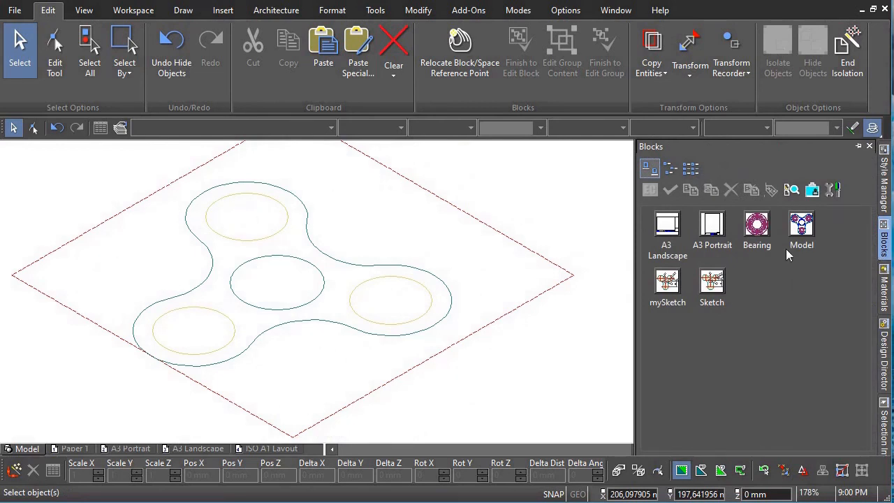
click(759, 228)
mouse_move(760, 228)
mouse_down()
mouse_move(626, 279)
mouse_move(532, 253)
mouse_move(412, 289)
mouse_move(392, 311)
mouse_move(390, 300)
mouse_move(397, 323)
mouse_up()
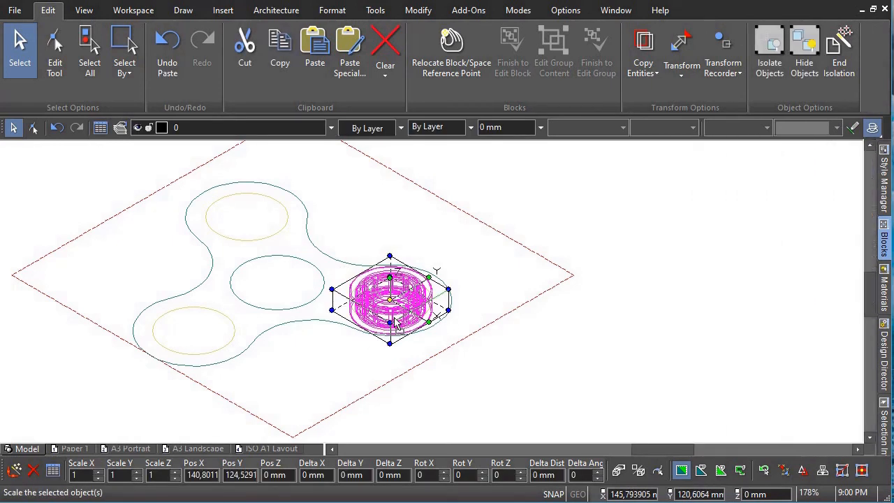
mouse_move(884, 235)
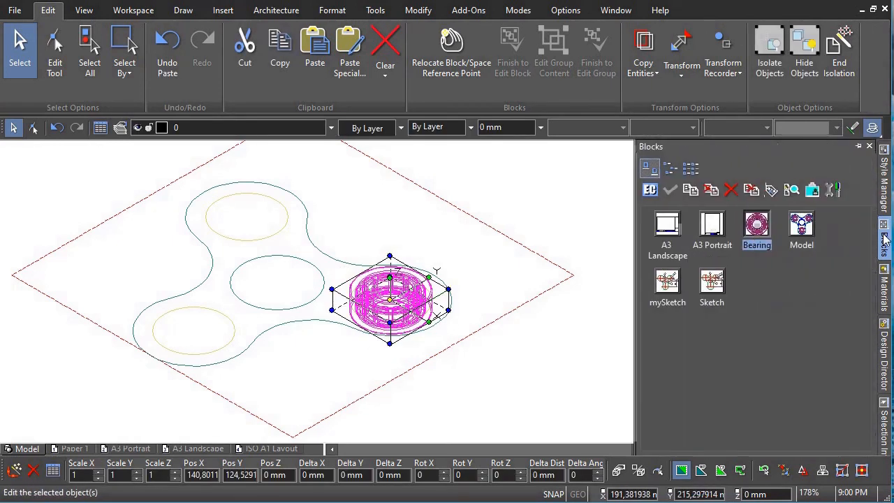
mouse_move(756, 226)
mouse_down()
mouse_move(569, 274)
mouse_move(259, 269)
mouse_move(192, 316)
mouse_up()
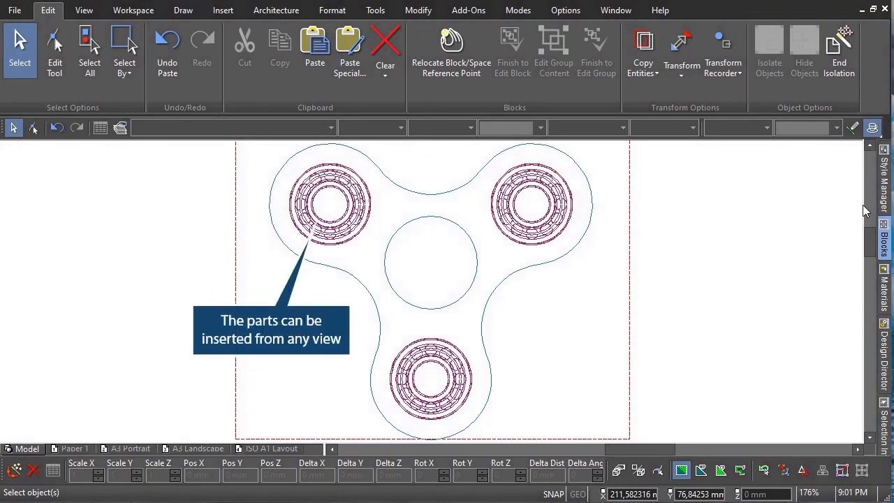
Step: End the object isolation to bring back the hidden body and hub around the three bearings
right_click(688, 198)
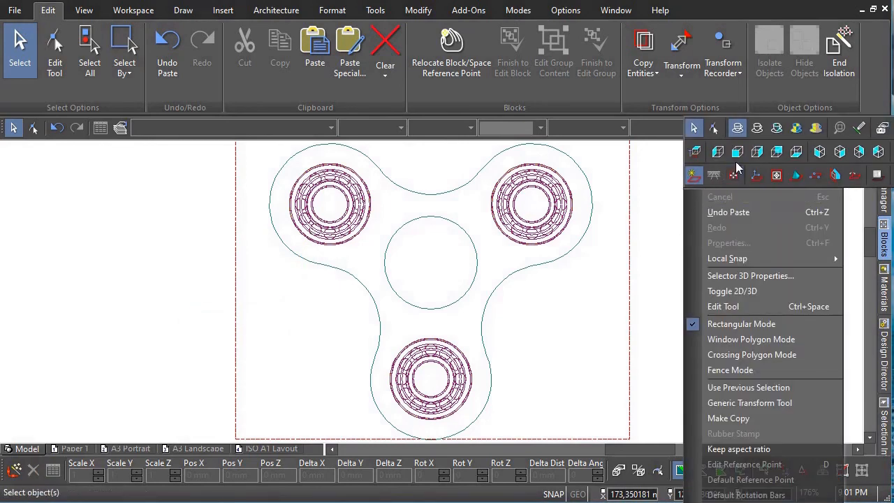
click(735, 165)
scroll(430, 296, down, 3)
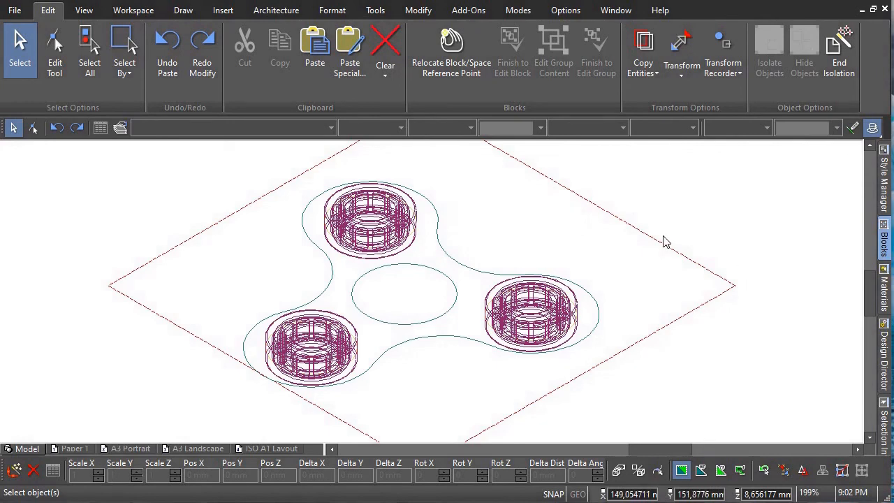
click(838, 55)
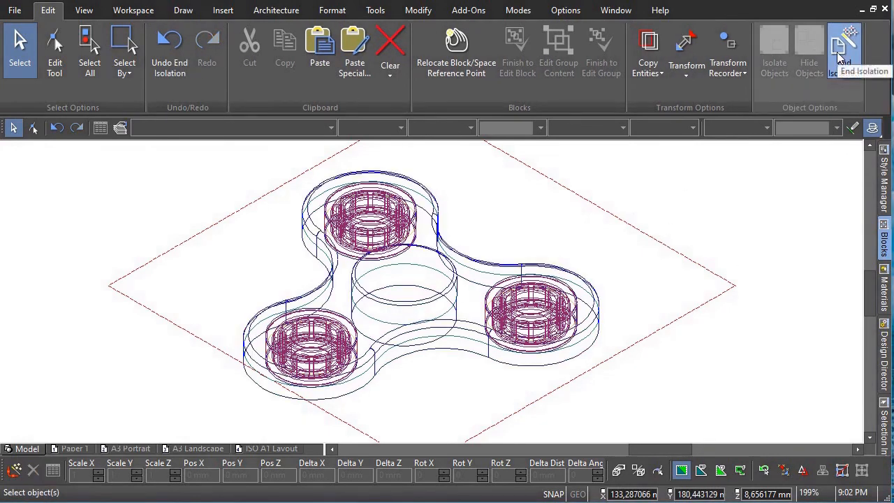